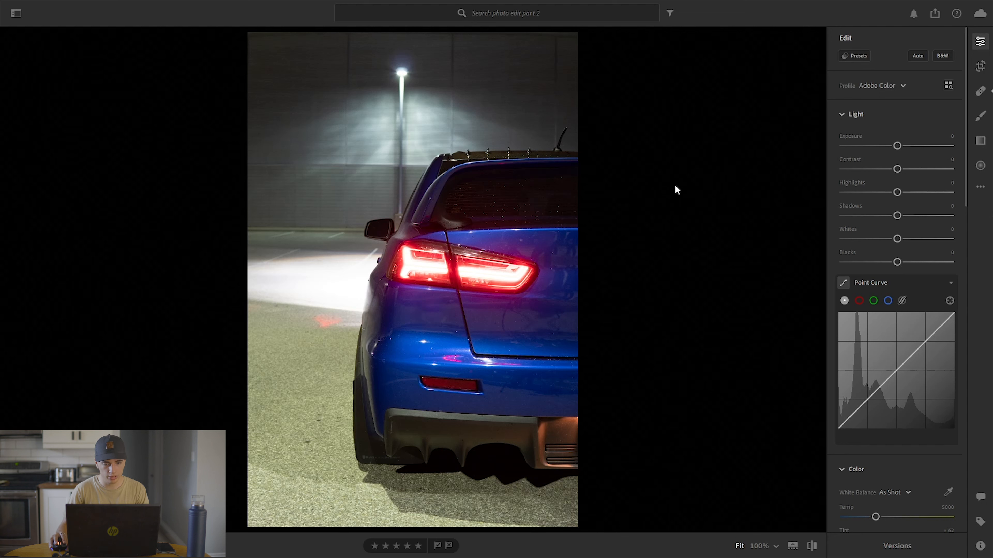
Step: Raise the photo's overall exposure to +0.62
left_click_drag(898, 145, 901, 146)
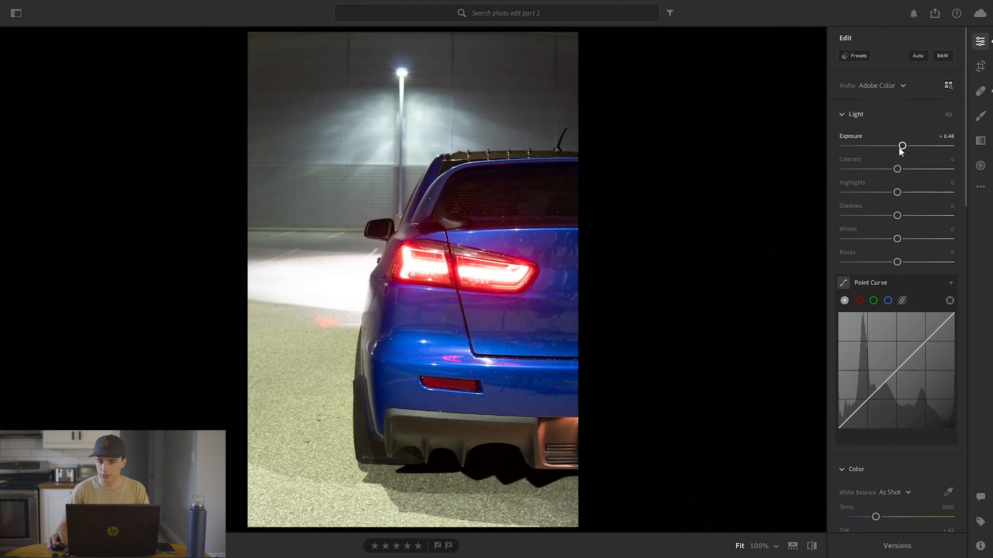
left_click_drag(902, 149, 904, 150)
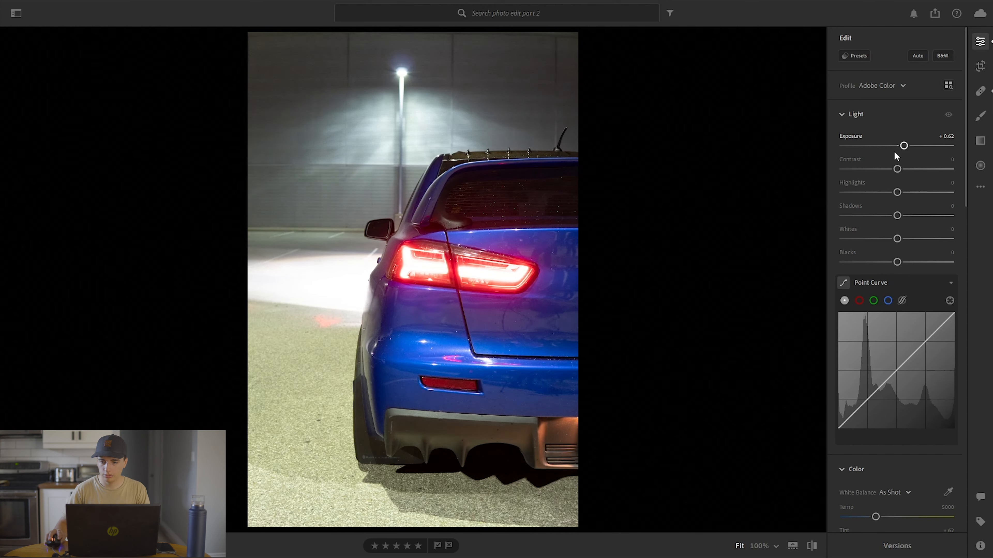
Step: Add a large inverted radial gradient centred on the car's rear and set its exposure to -1.20 to darken the surroundings
left_click(980, 167)
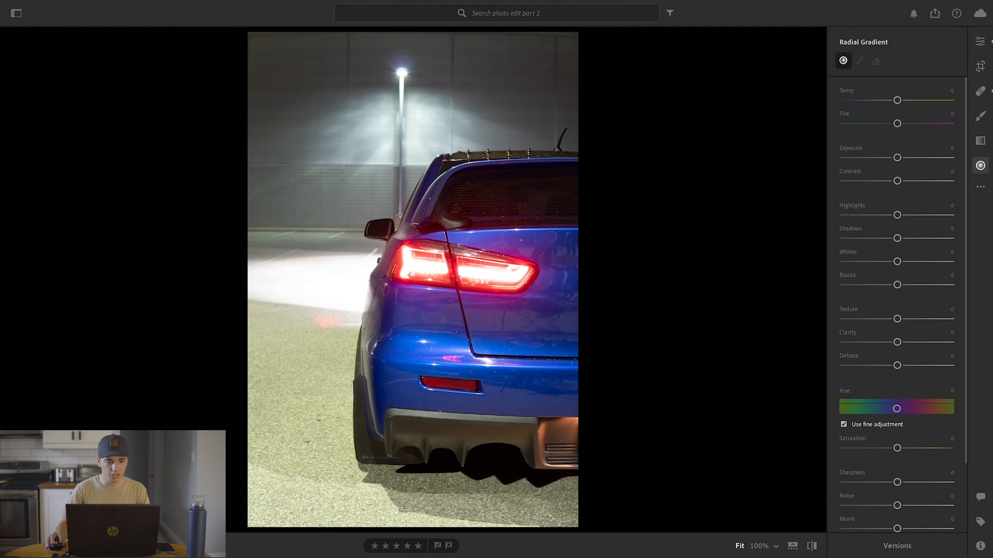
left_click_drag(429, 251, 683, 436)
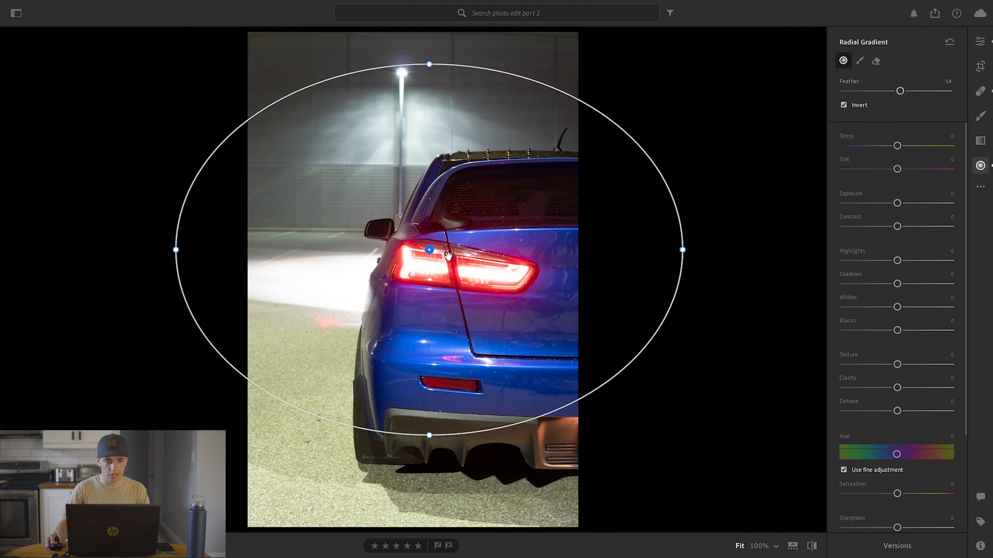
left_click_drag(429, 251, 519, 317)
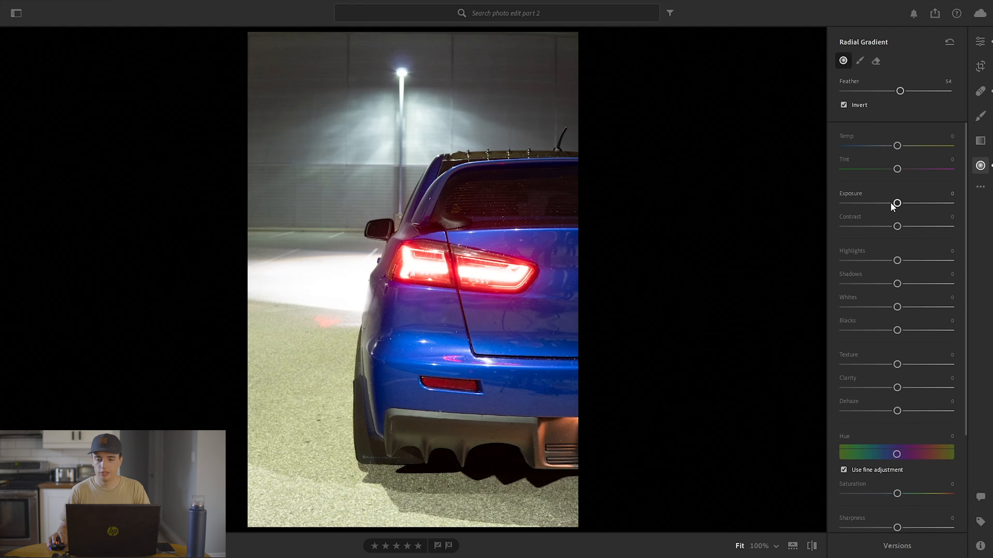
left_click_drag(898, 204, 881, 203)
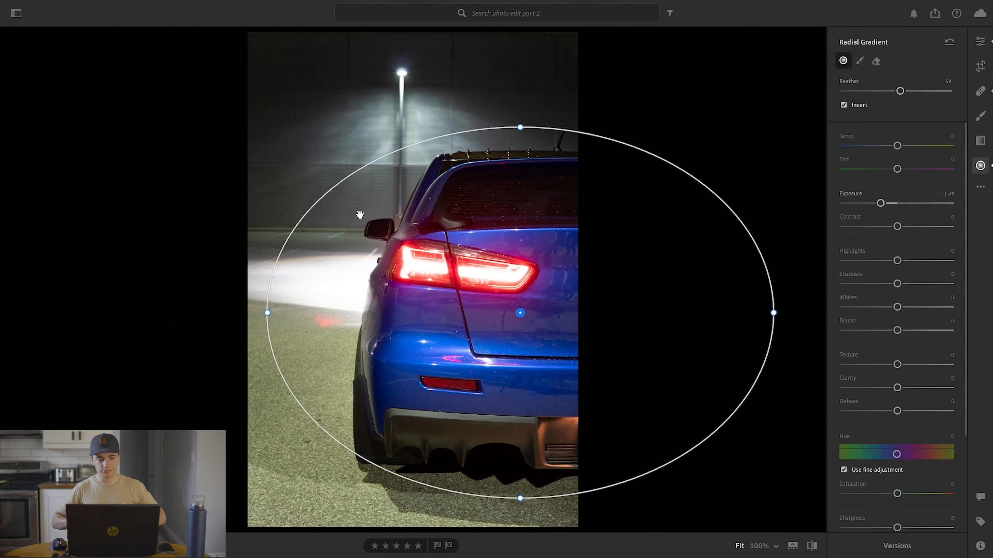
left_click_drag(882, 203, 882, 202)
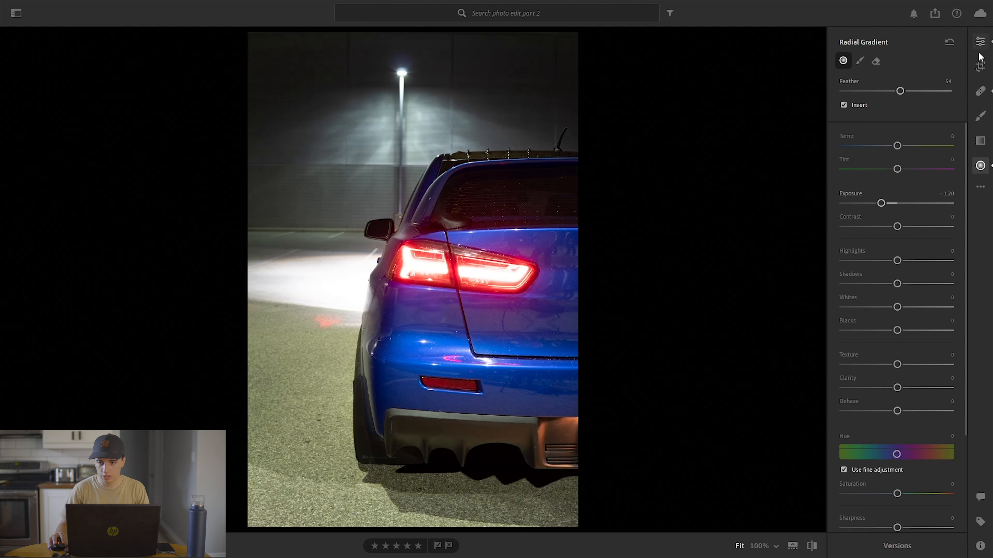
Step: Adjust the photo's global light settings to contrast +30, highlights -51 and blacks -15
left_click(980, 41)
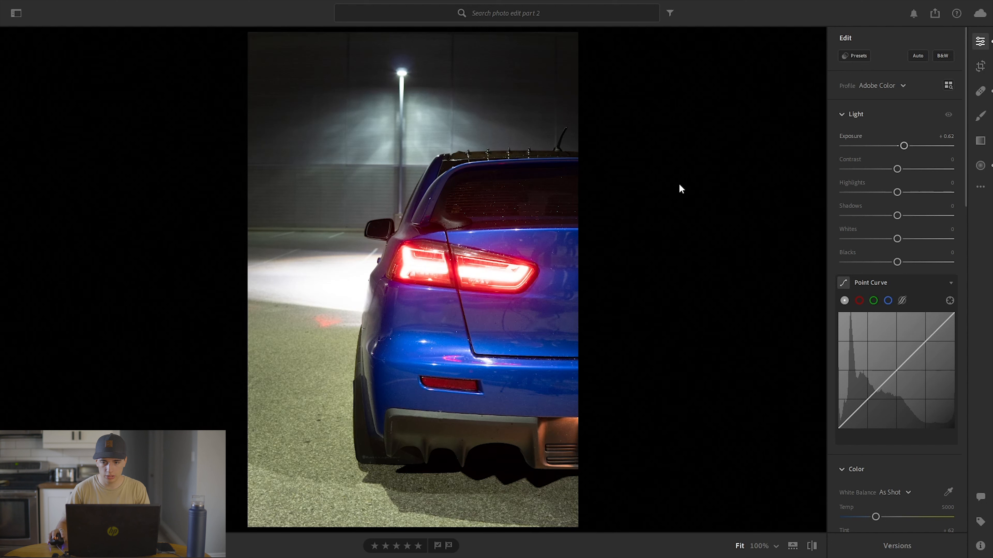
left_click_drag(897, 169, 914, 169)
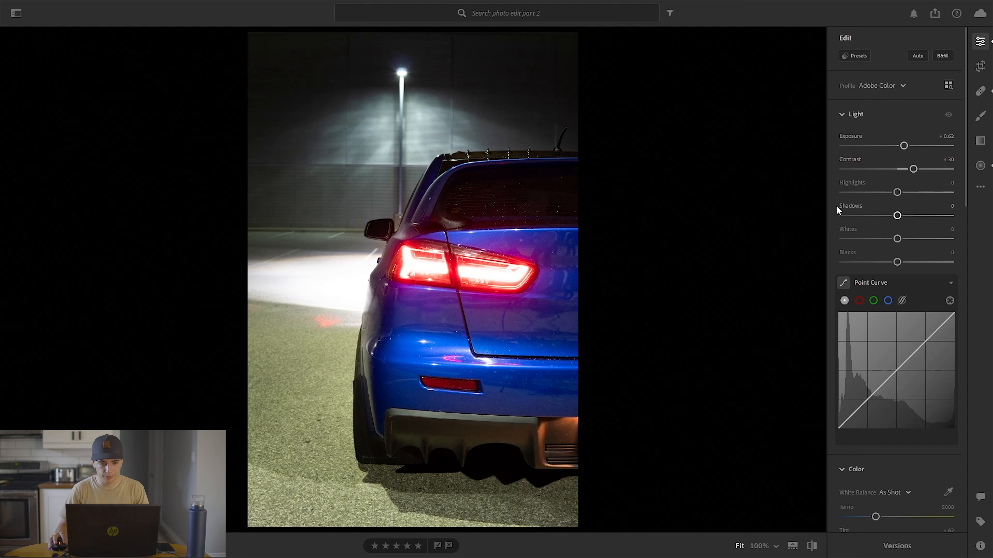
mouse_move(875, 191)
left_mouse_down()
mouse_move(866, 192)
mouse_move(894, 188)
mouse_move(873, 197)
mouse_move(881, 193)
left_mouse_up()
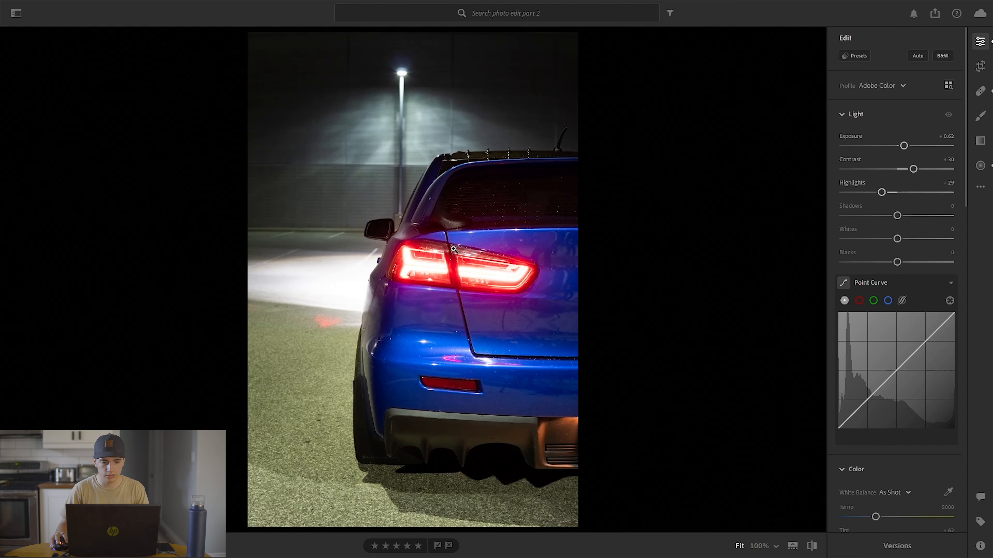
key("z")
mouse_move(881, 192)
left_mouse_down()
mouse_move(854, 199)
mouse_move(877, 189)
mouse_move(870, 193)
left_mouse_up()
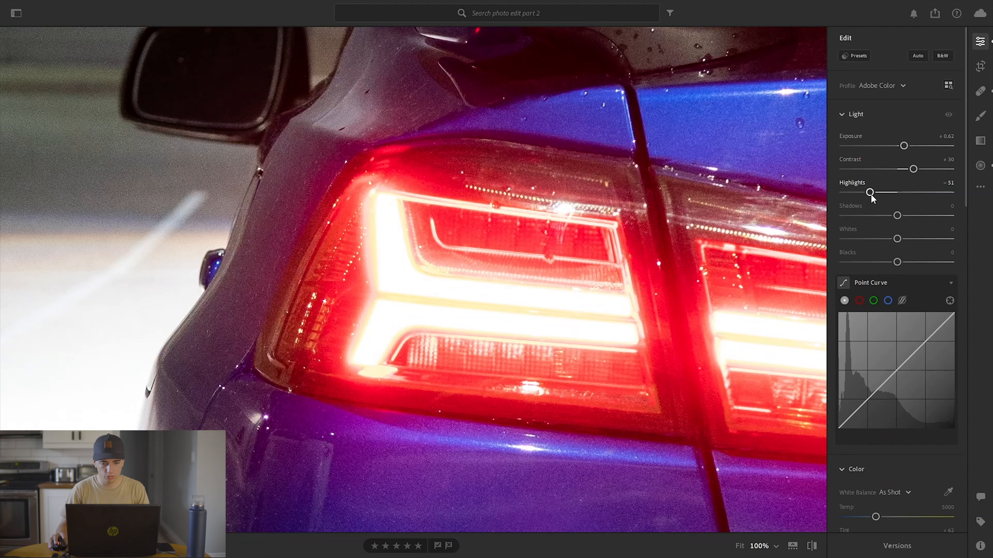
key("z")
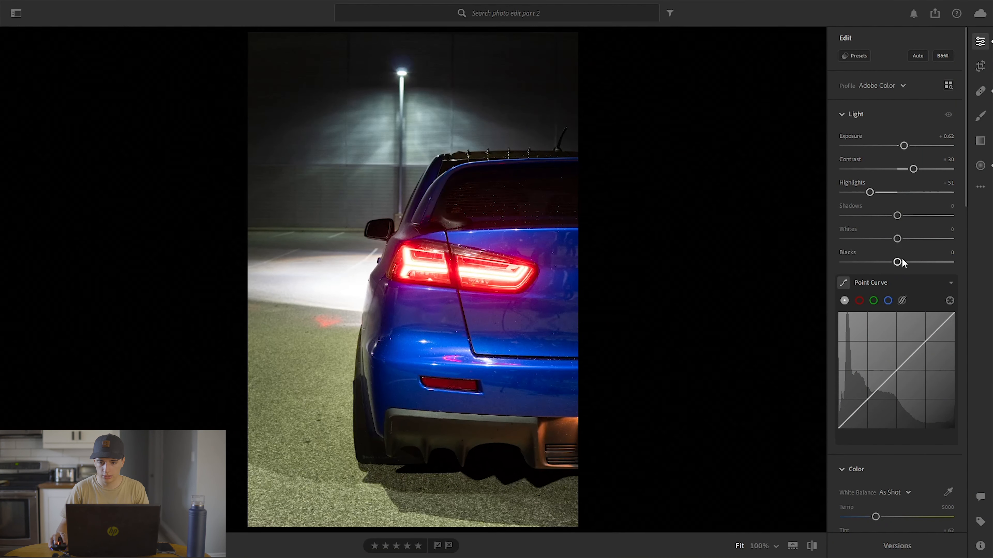
left_click_drag(891, 265, 890, 262)
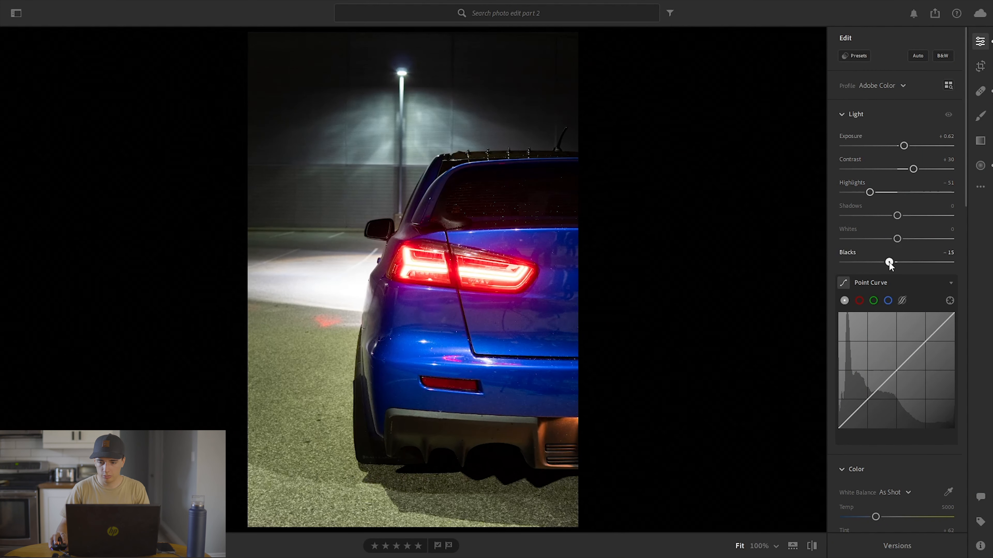
Step: Anchor the point curve's midpoint and pull its lower part slightly down, and raise the overall exposure to +0.72
left_click(896, 370)
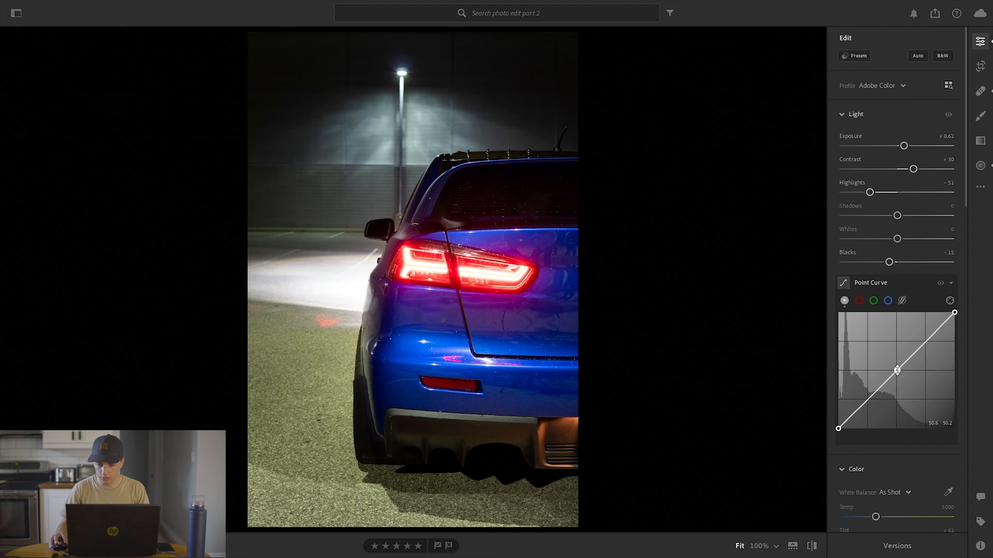
left_click(868, 399)
left_click_drag(869, 401, 869, 402)
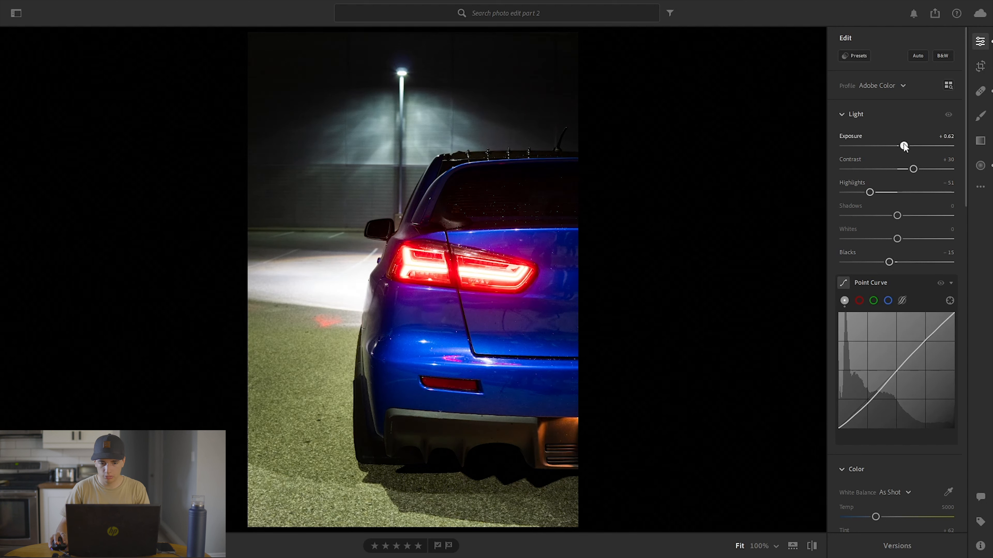
left_click_drag(905, 146, 905, 146)
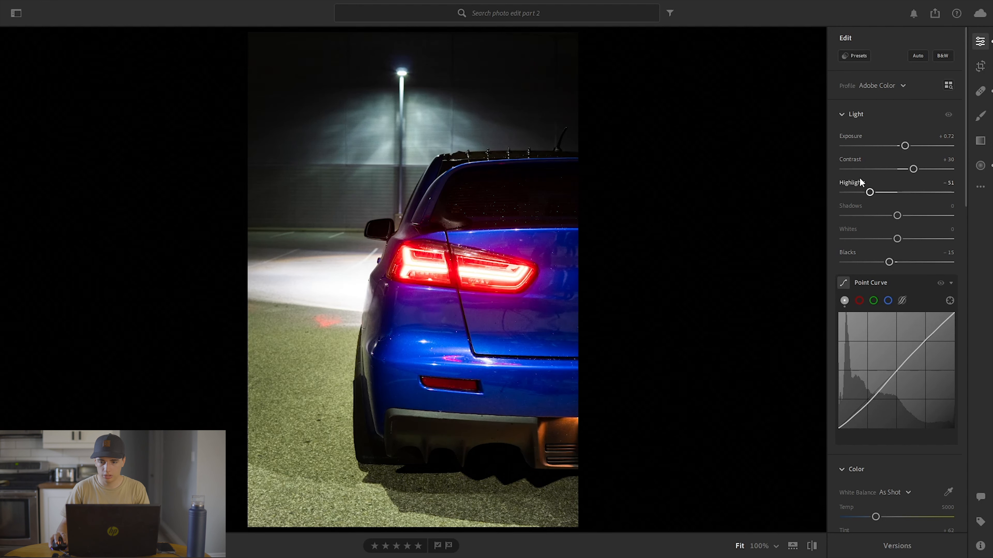
Step: Set the red saturation to +8 in the Color Mixer
scroll(841, 196, "down", 8)
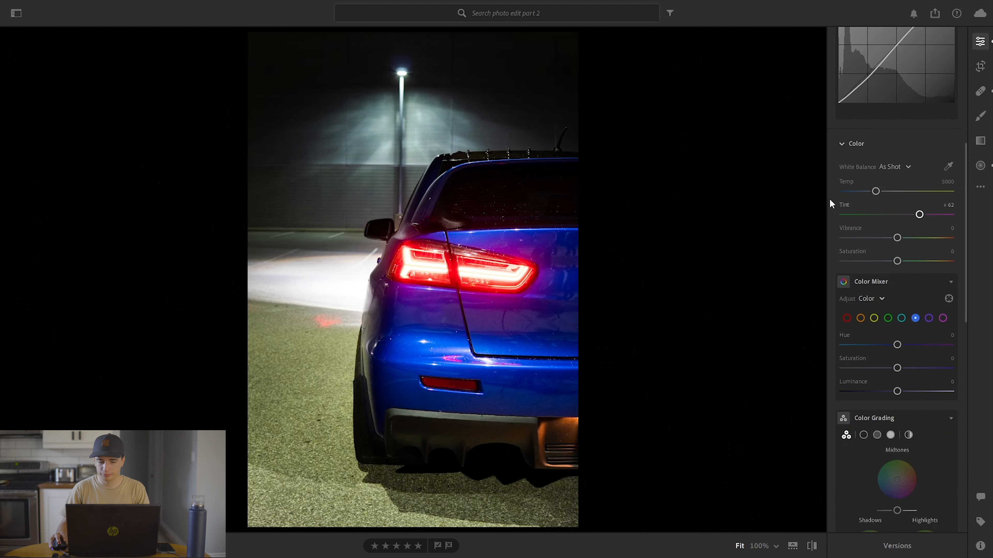
scroll(831, 241, "down", 3)
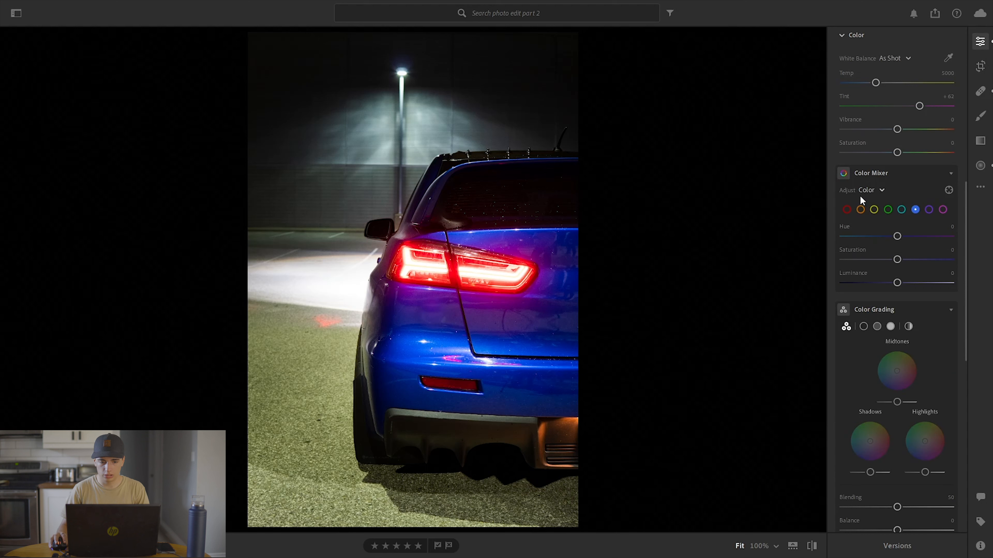
left_click(847, 210)
mouse_move(897, 236)
left_mouse_down()
mouse_move(927, 235)
mouse_move(814, 229)
mouse_move(897, 236)
left_mouse_up()
left_click_drag(897, 259, 902, 261)
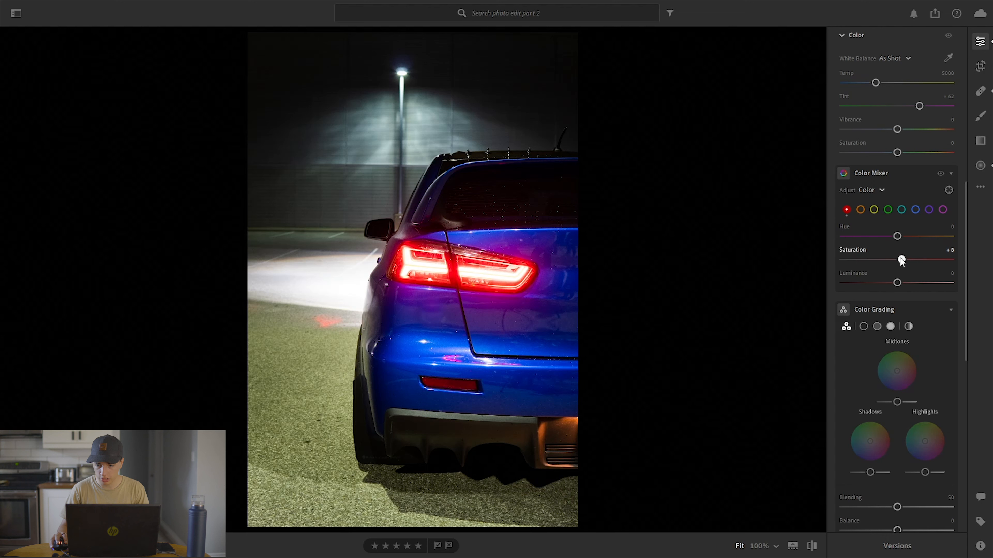
Step: Shift the orange hue to -62 and set the orange saturation to +5 in the Color Mixer, checking the rear bumper up close
left_click(860, 210)
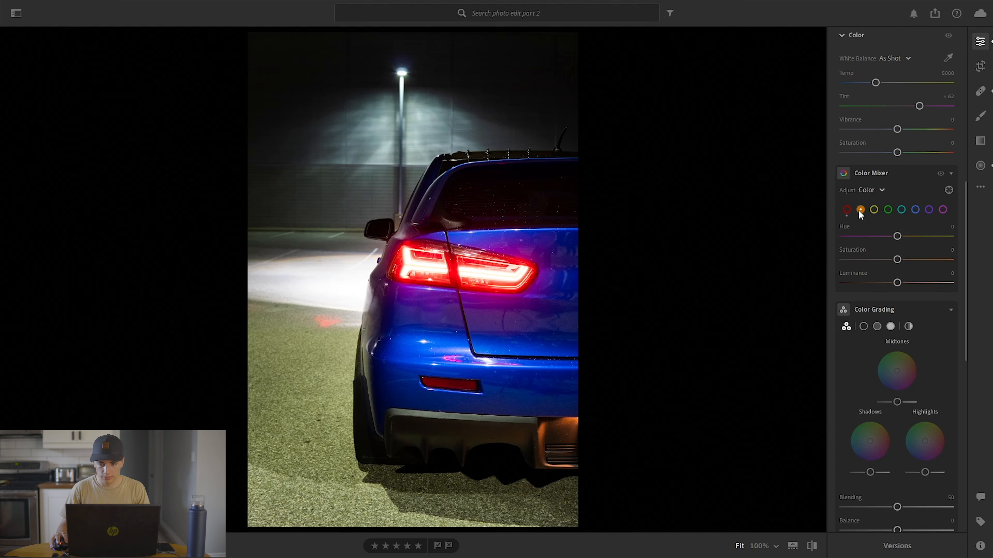
left_click_drag(897, 236, 862, 236)
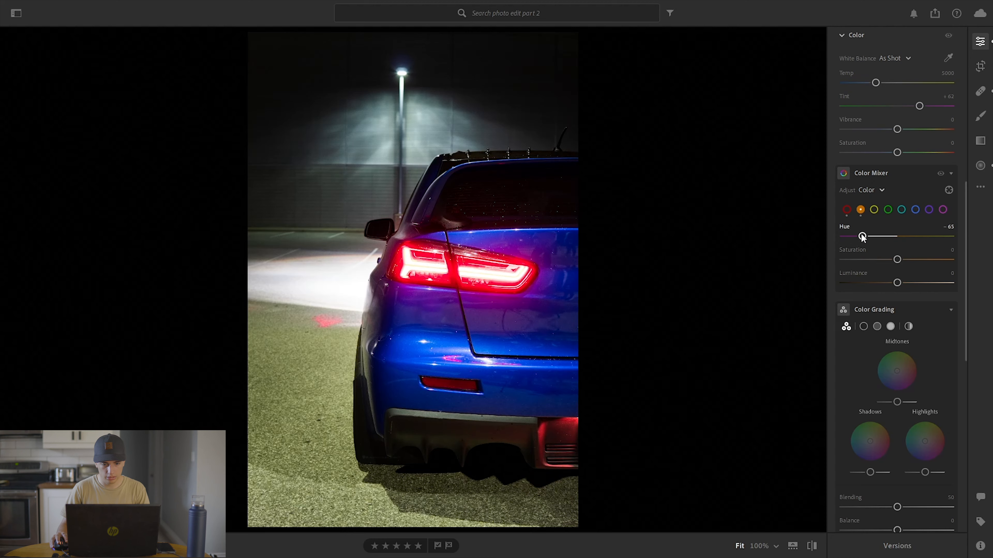
left_click(561, 445)
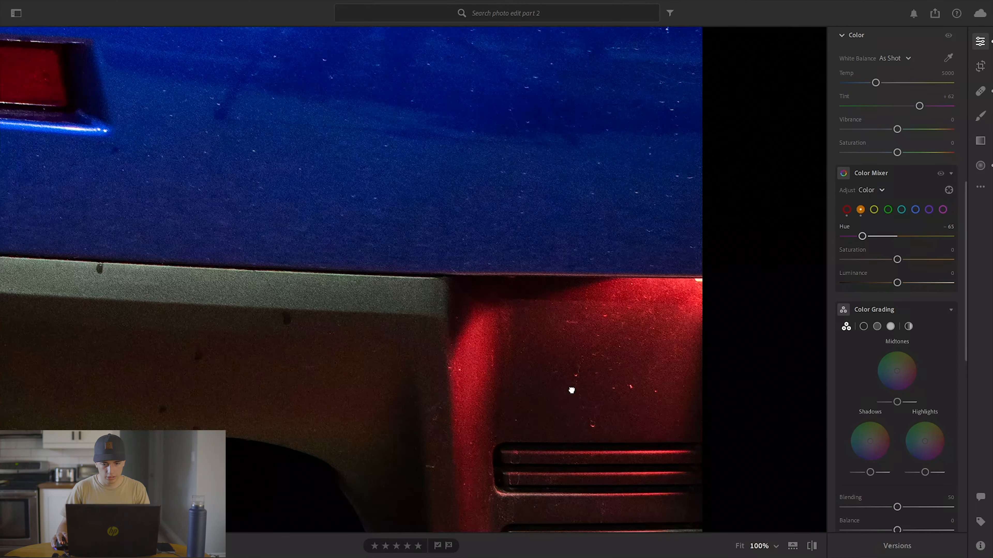
left_click_drag(581, 428, 532, 311)
left_click(510, 251)
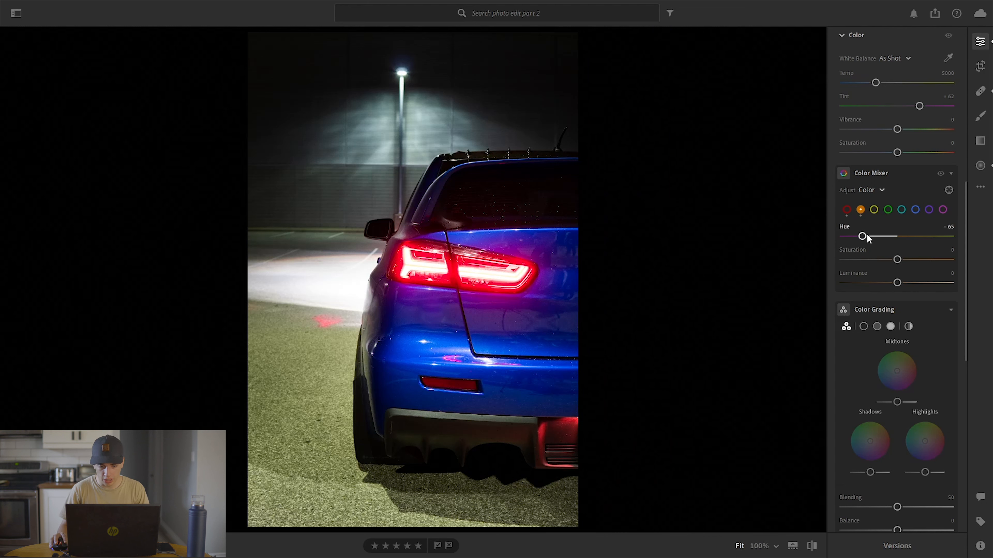
left_click_drag(862, 237, 896, 260)
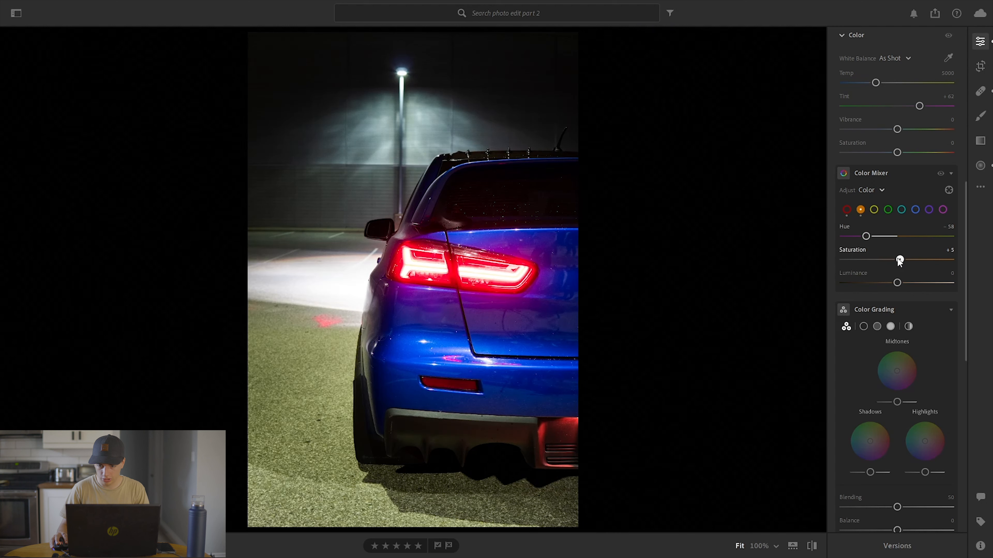
mouse_move(866, 239)
left_mouse_down()
mouse_move(846, 240)
mouse_move(865, 237)
left_mouse_up()
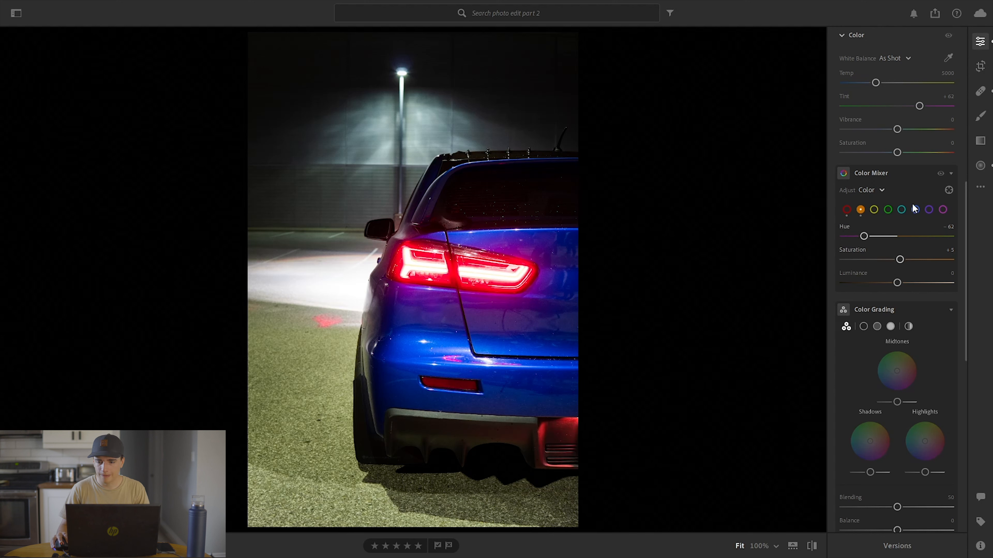
Step: Set the blue saturation to +10 in the Color Mixer, keeping the blue hue at 0
left_click(915, 210)
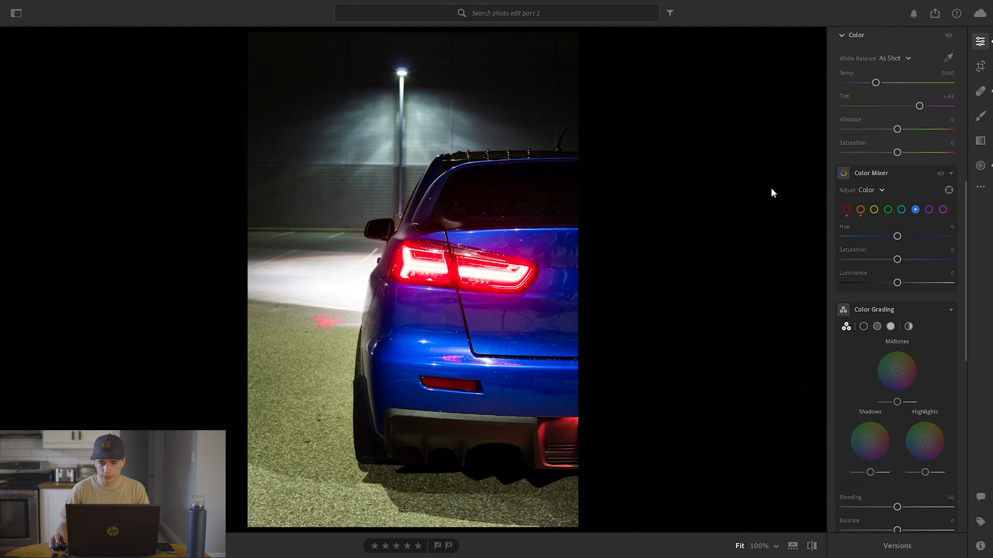
left_click_drag(897, 237, 905, 260)
double_click(897, 235)
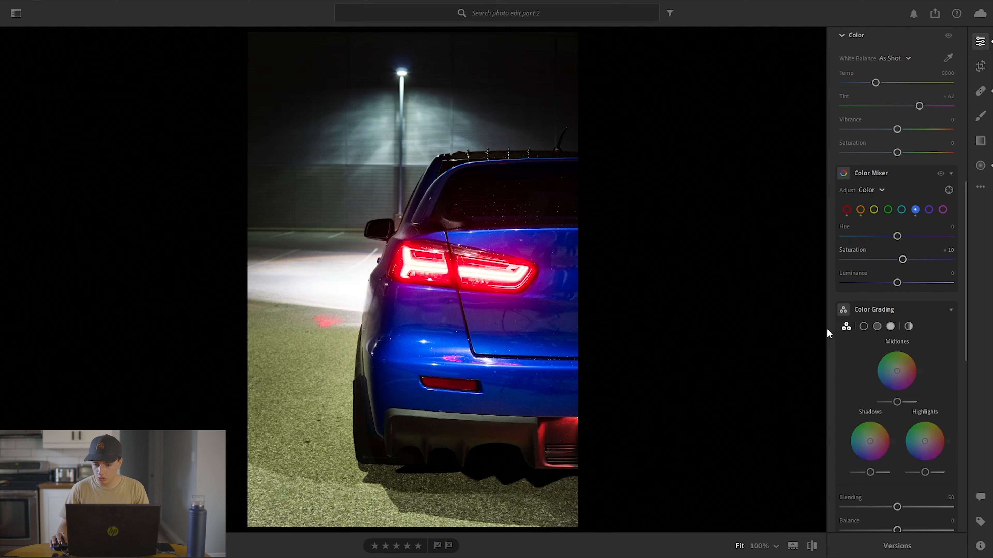
Step: Set the photo's clarity to +8
scroll(828, 320, "down", 8)
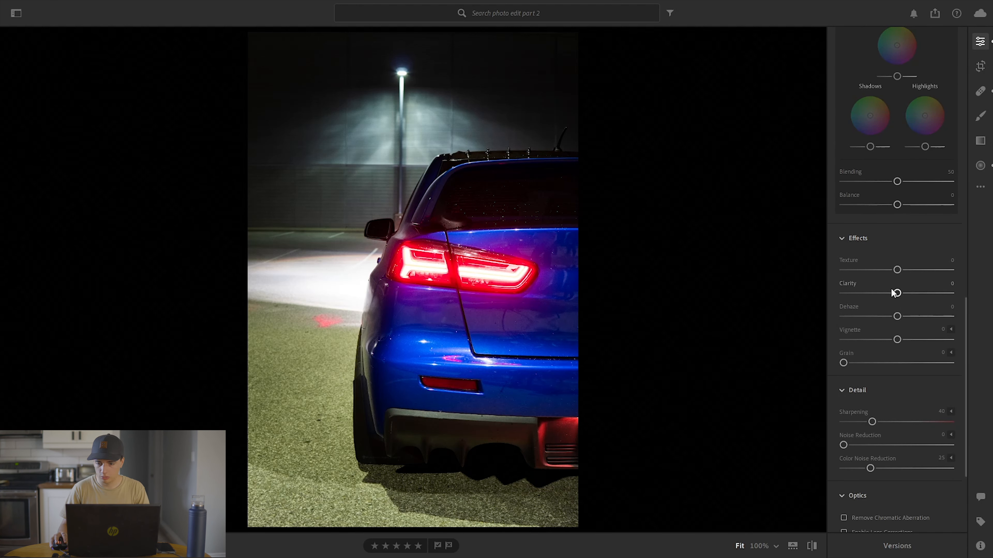
left_click_drag(898, 293, 901, 294)
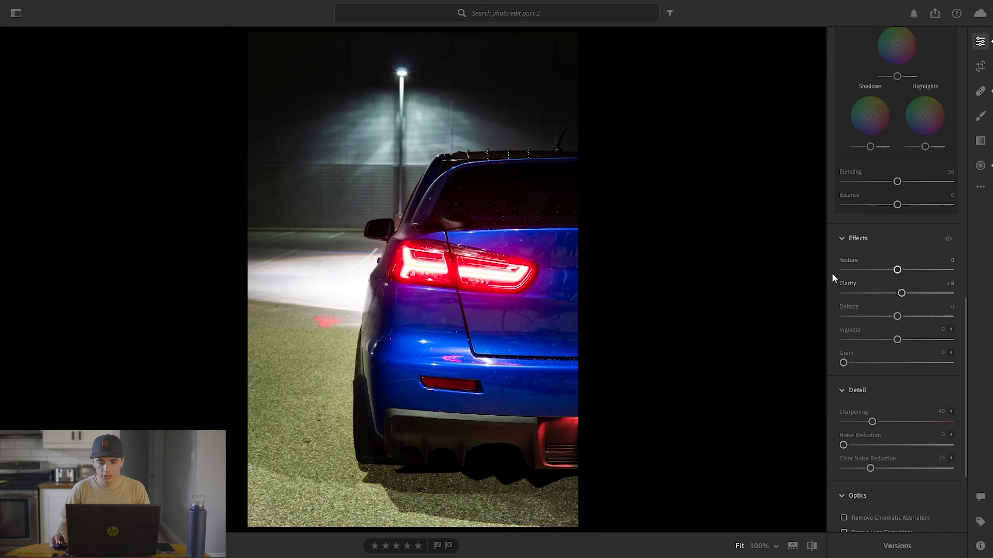
scroll(844, 259, "down", 3)
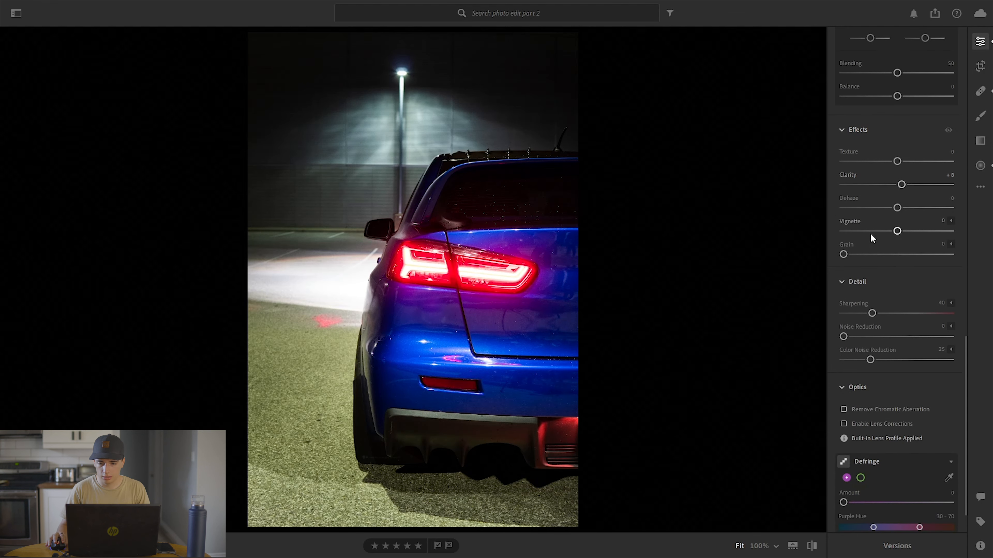
Step: Tint the shadows slightly blue with Color Grading and reset the highlights tint to neutral
scroll(830, 279, "up", 9)
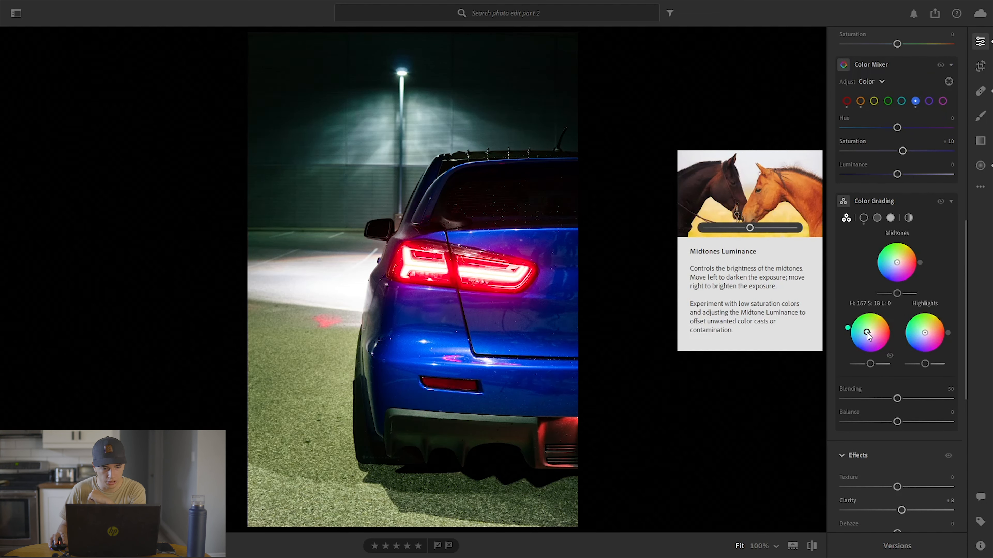
left_click_drag(870, 332, 868, 338)
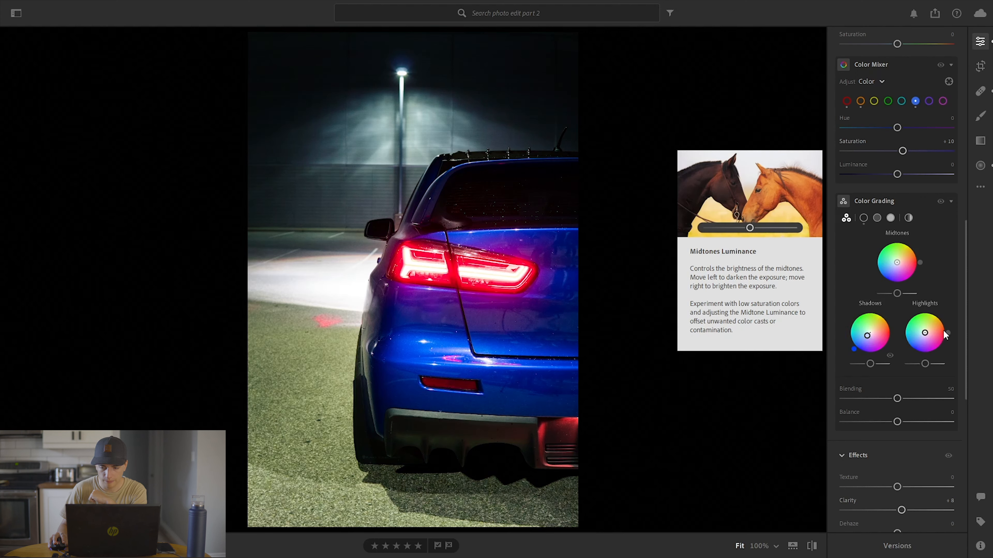
mouse_move(925, 336)
left_mouse_down()
mouse_move(919, 332)
mouse_move(921, 342)
mouse_move(925, 333)
left_mouse_up()
double_click(923, 330)
Step: Set the Color Grading blending to 56 and the balance to -9
left_click_drag(897, 399, 944, 396)
left_click_drag(844, 399, 904, 393)
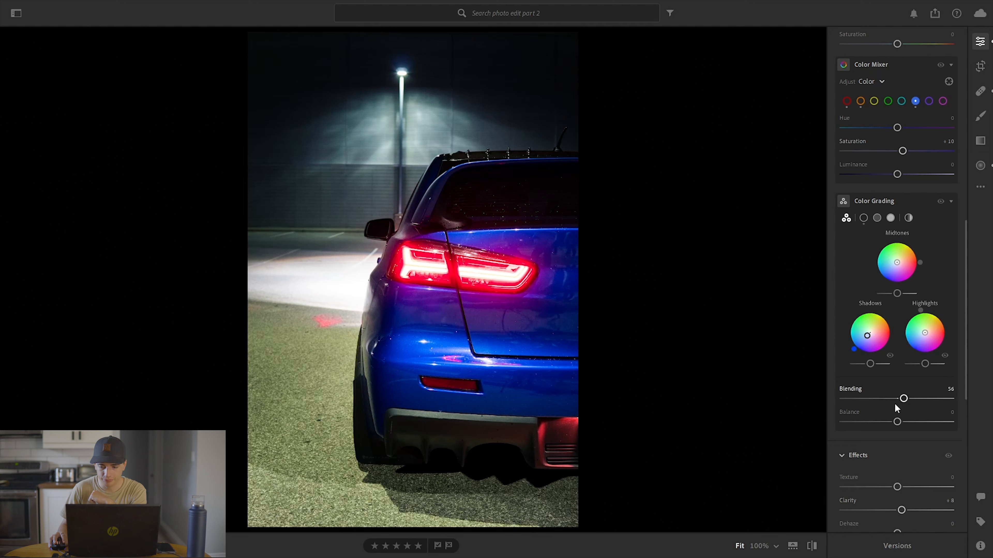
mouse_move(897, 421)
left_mouse_down()
mouse_move(876, 421)
mouse_move(946, 419)
mouse_move(858, 420)
mouse_move(896, 418)
left_mouse_up()
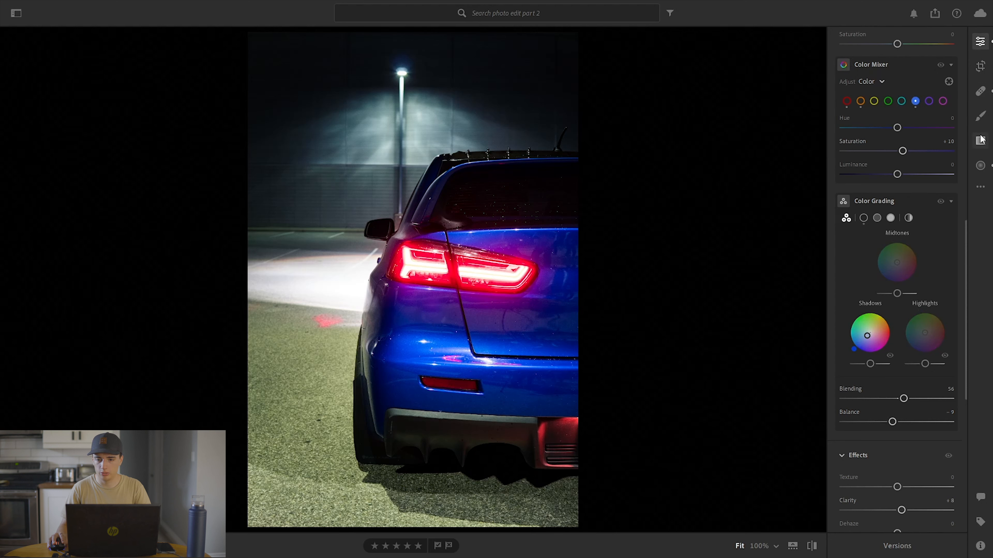
Step: Add a linear gradient over the ground beneath the car, with its clarity at +15 and its exposure at -1.04
left_click(981, 144)
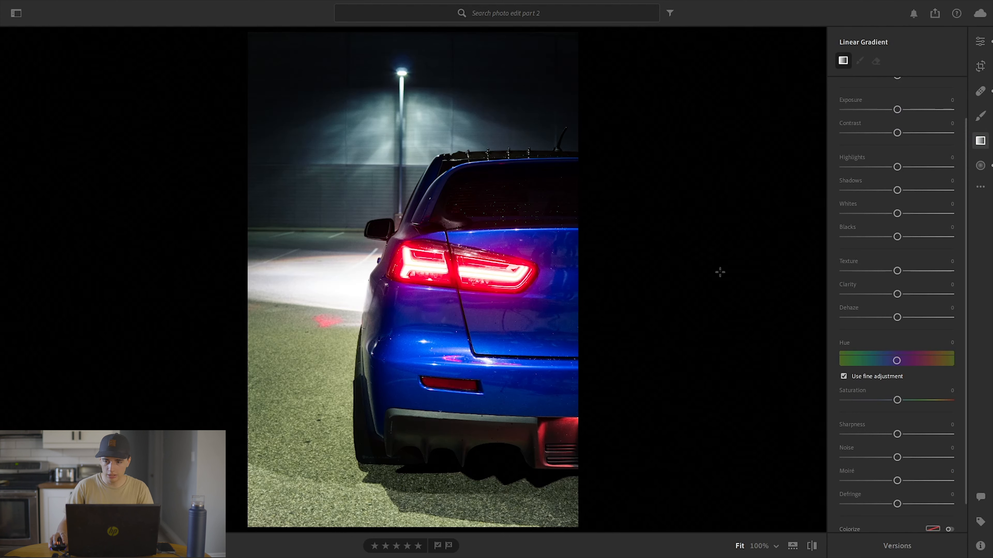
left_click_drag(391, 472, 385, 402)
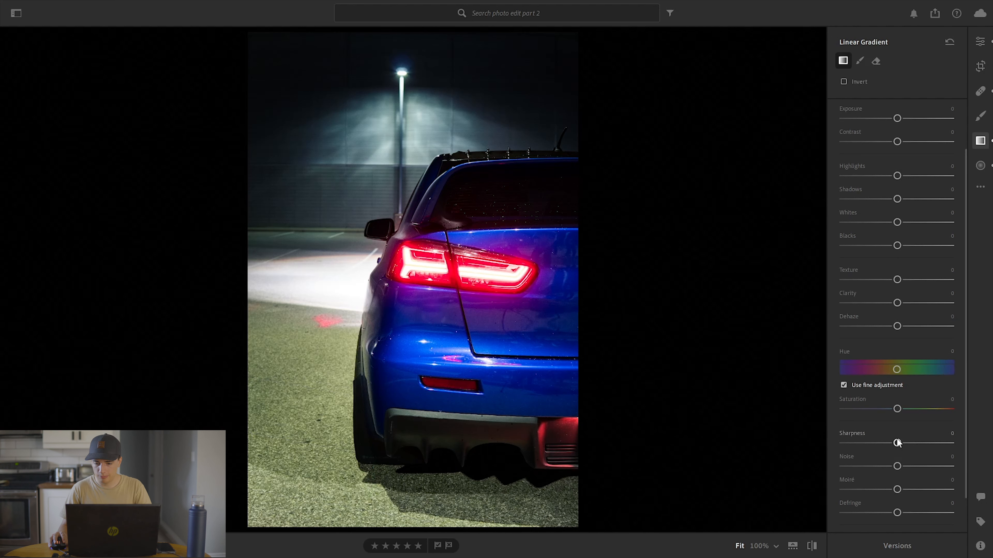
left_click_drag(897, 303, 906, 303)
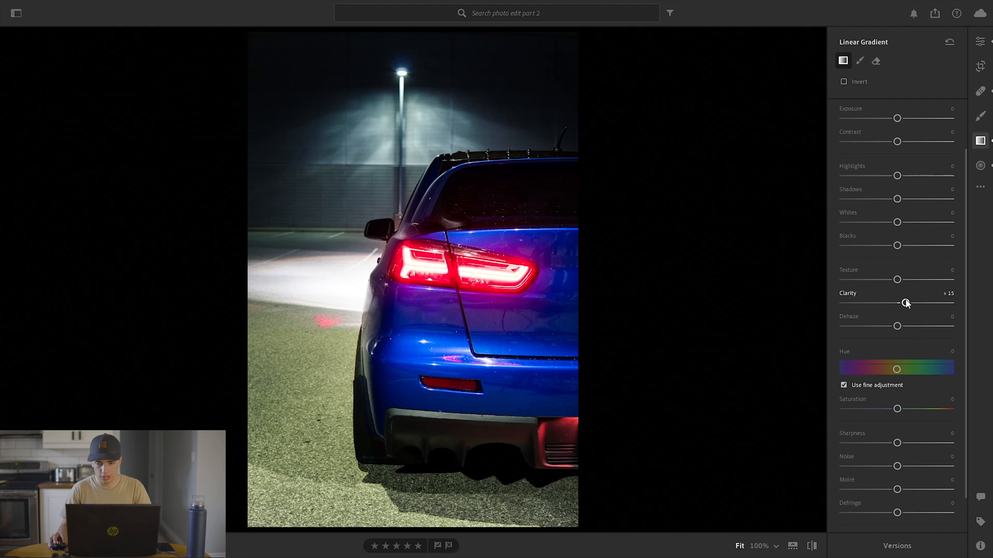
left_click_drag(897, 118, 883, 119)
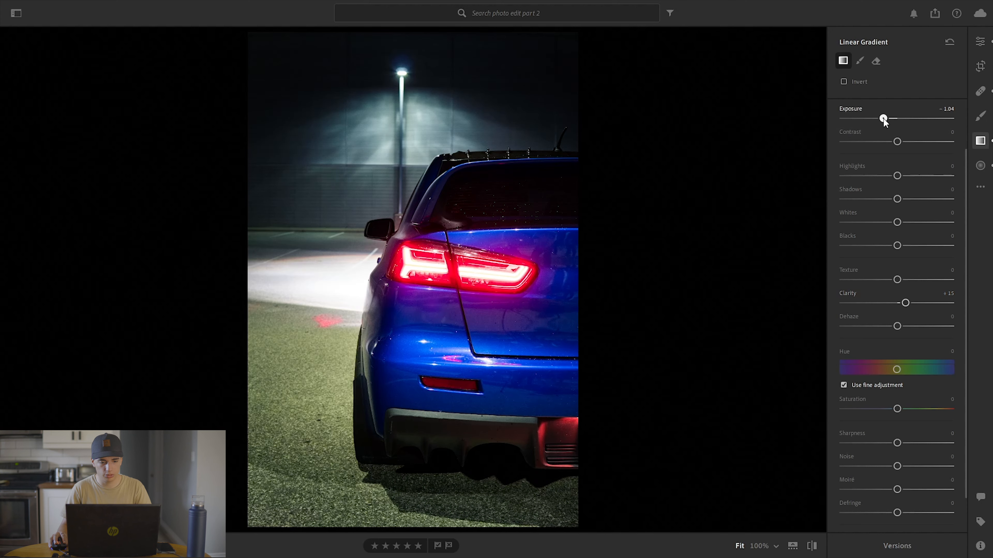
Step: Tilt the linear gradient down toward the car's side, move it slightly higher over the ground, and return to the main edit controls
mouse_move(235, 423)
left_mouse_down()
mouse_move(242, 391)
mouse_move(242, 406)
left_mouse_up()
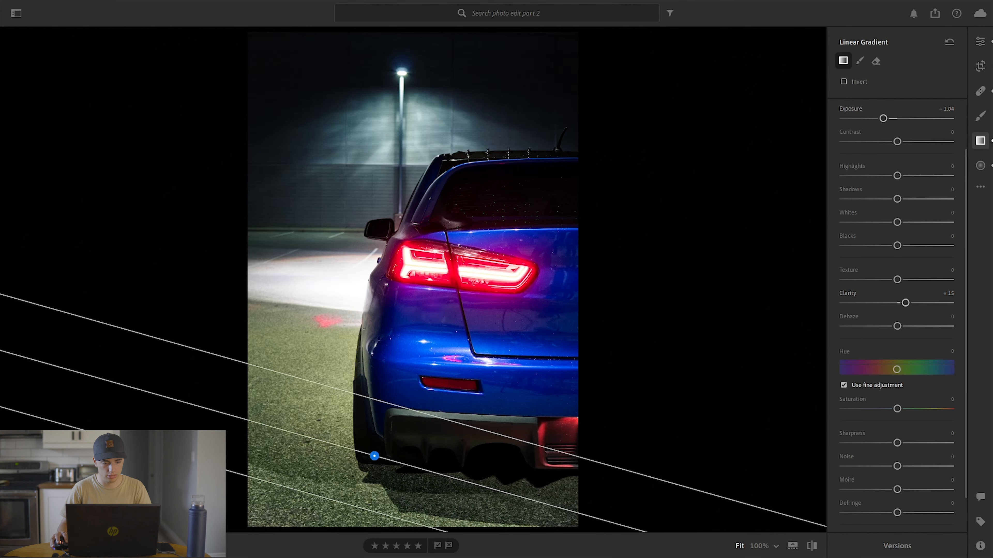
left_click_drag(374, 456, 379, 449)
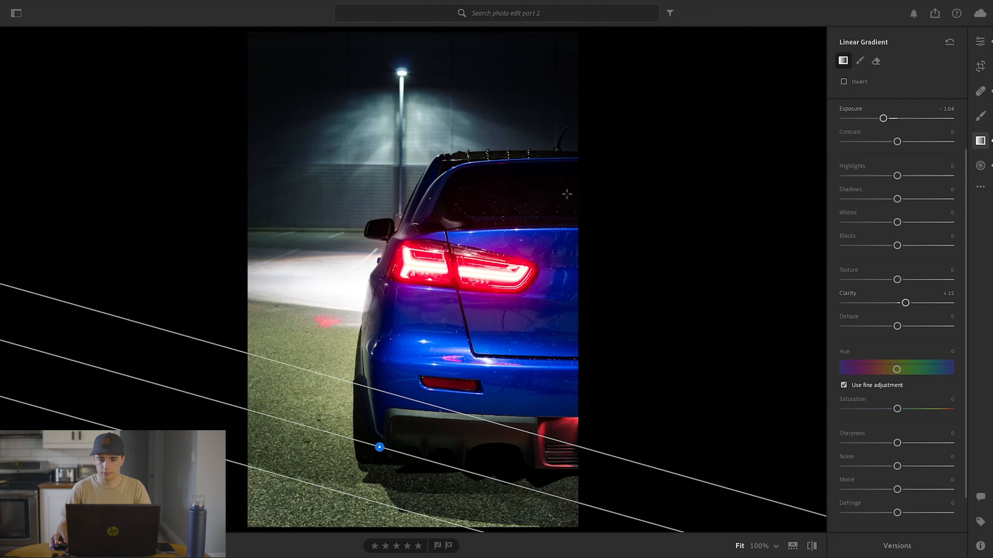
left_click(985, 48)
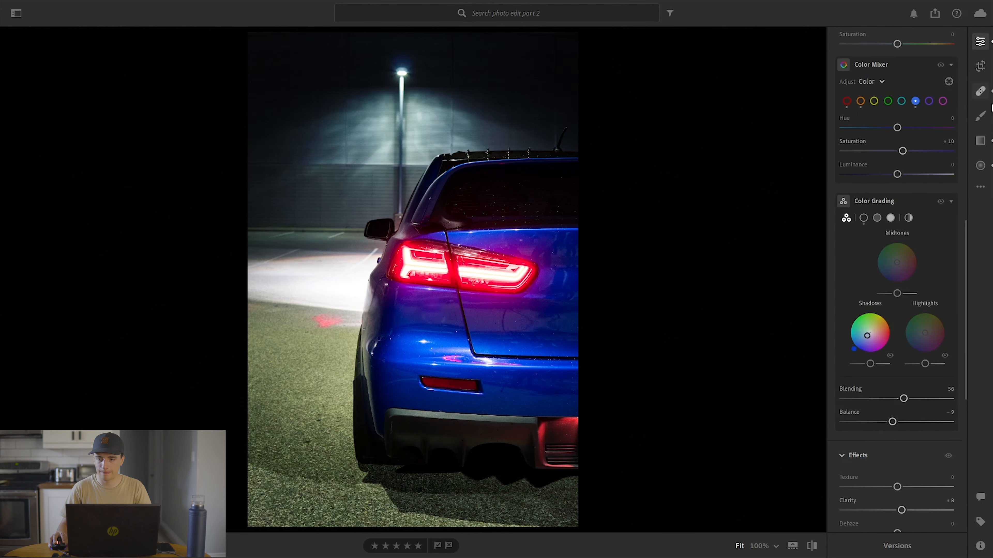
Step: Raise the exposure of the front wheel photo to +0.96
scroll(933, 151, "up", 10)
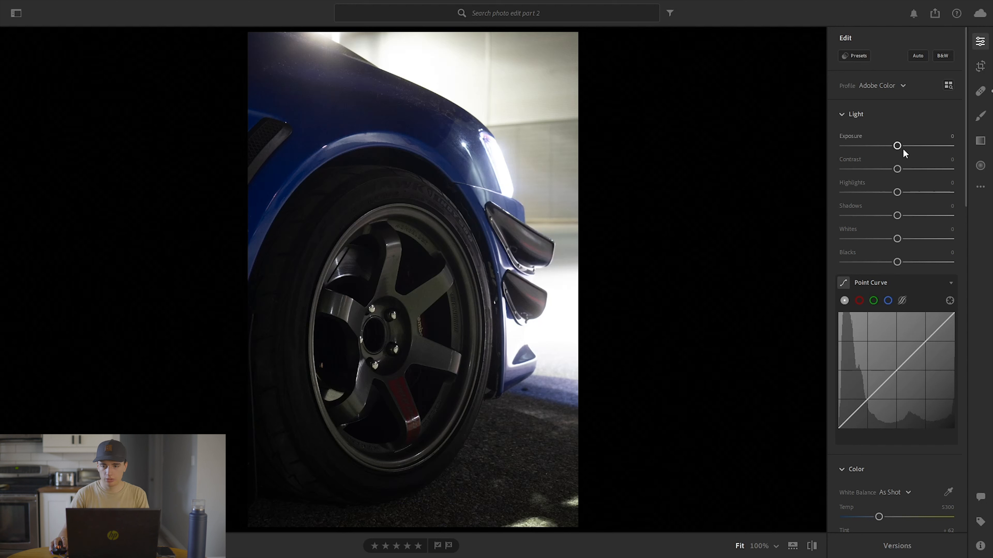
left_click_drag(898, 146, 906, 146)
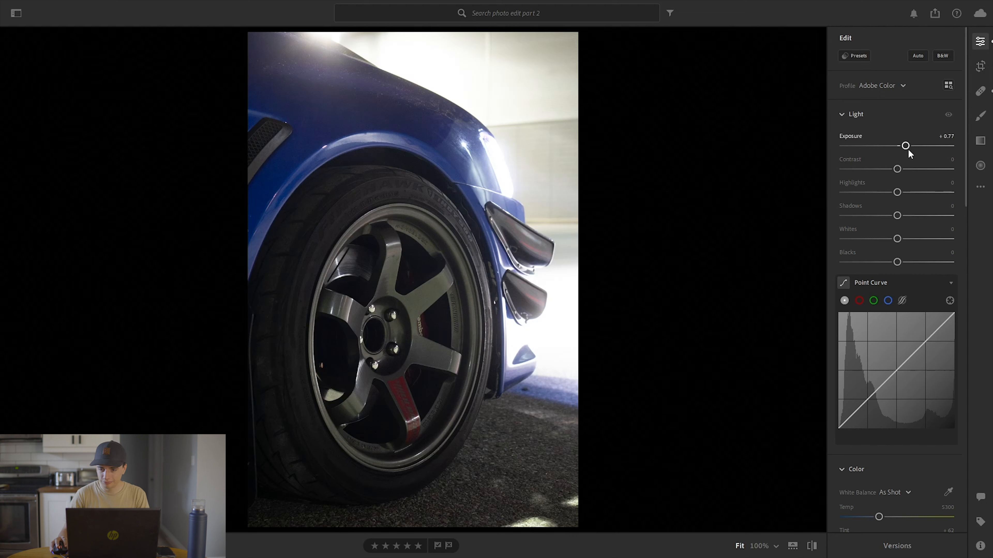
left_click_drag(905, 146, 907, 147)
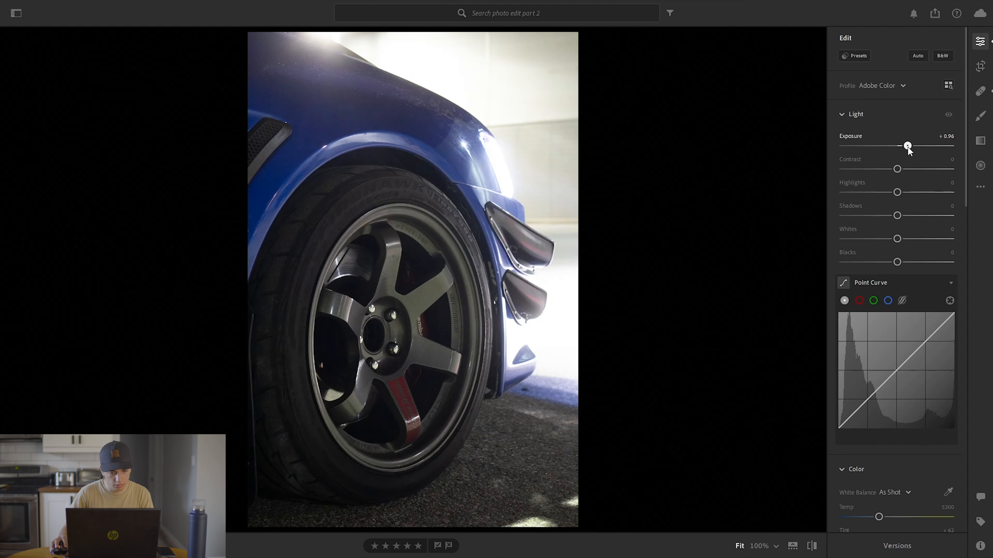
Step: Draw an inverted radial gradient around the front wheel and darken the area outside it with exposure -1.04
left_click(980, 166)
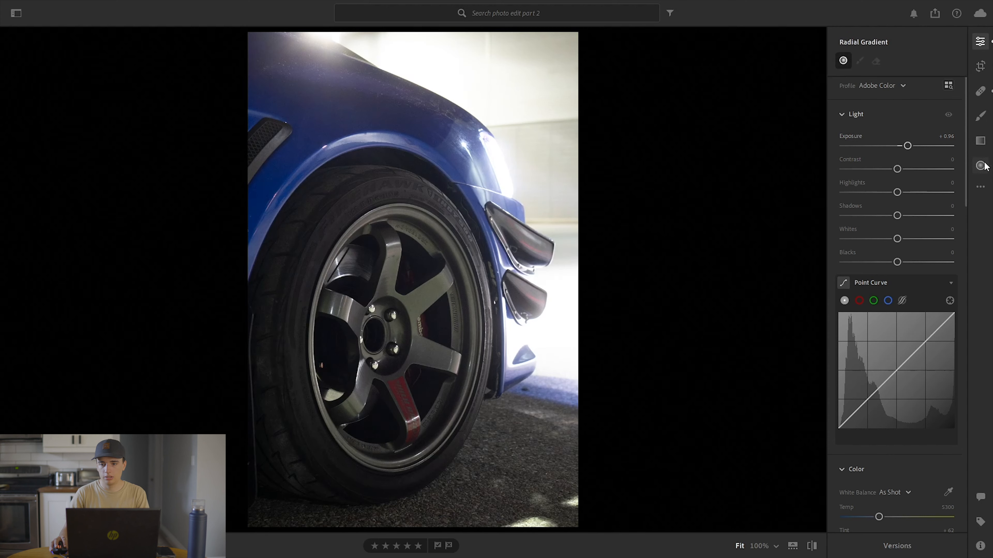
left_click_drag(367, 181, 530, 404)
left_click_drag(534, 137, 503, 82)
left_click_drag(368, 165, 366, 281)
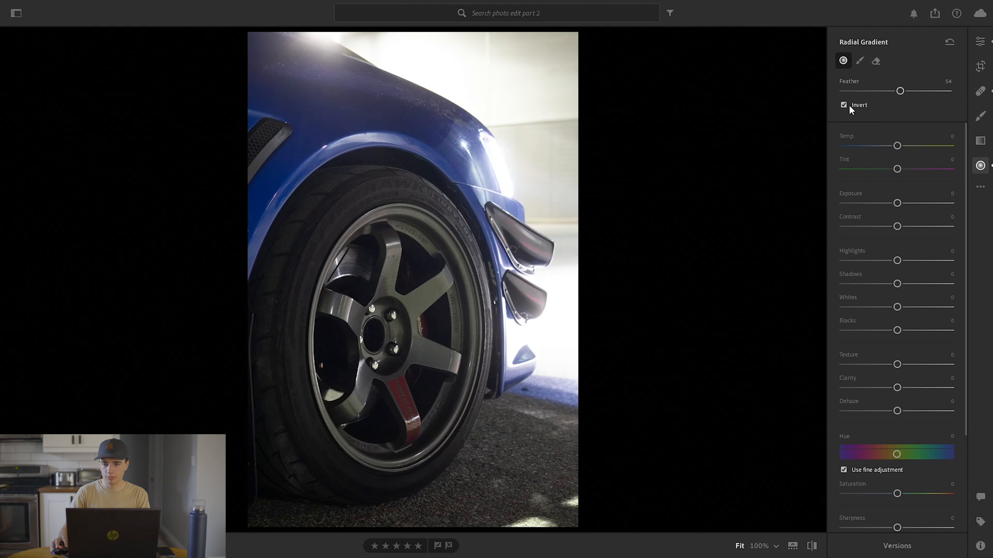
left_click_drag(903, 200, 889, 206)
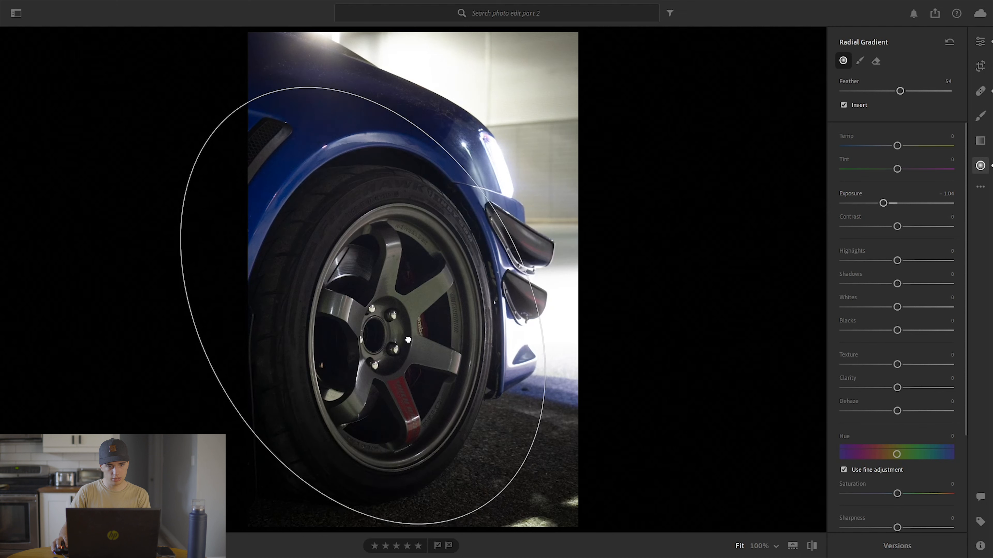
Step: Enlarge and reposition the radial gradient so its ellipse extends beyond the tire and over the blue fender
left_click_drag(250, 104, 222, 63)
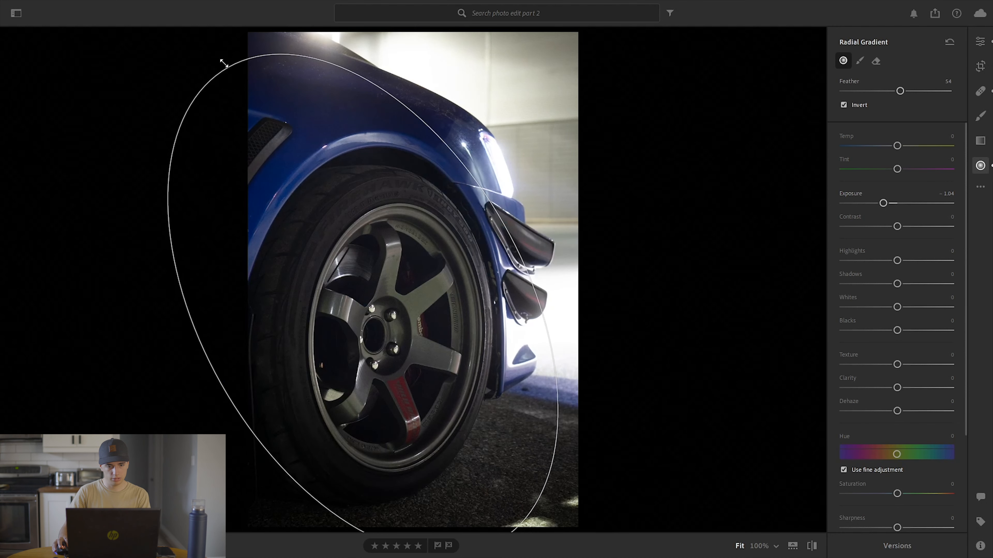
left_click_drag(395, 187, 390, 162)
left_click_drag(214, 354, 193, 373)
left_click_drag(376, 297, 373, 299)
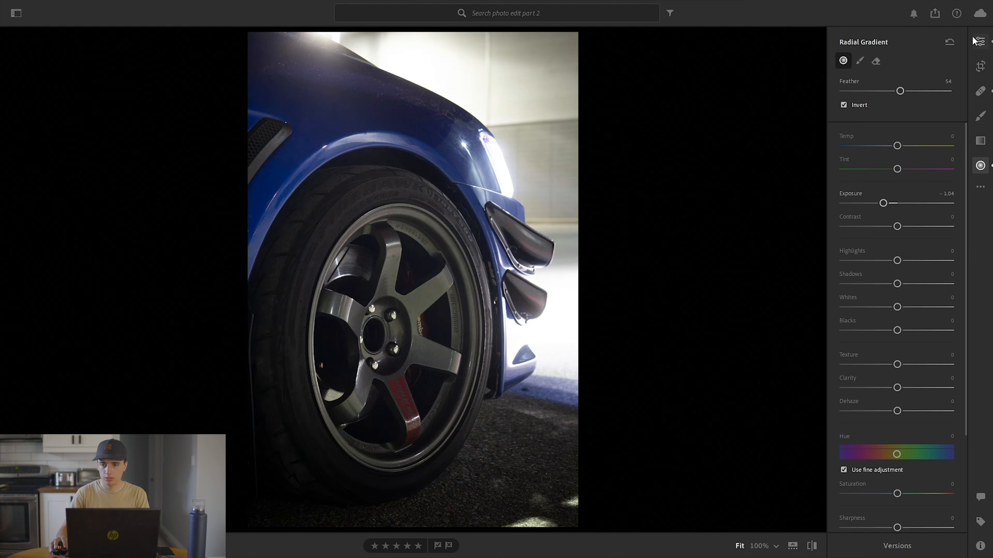
Step: Set the wheel photo's exposure to +1.30, contrast to +33, highlights to -33 and blacks to -11
left_click(979, 41)
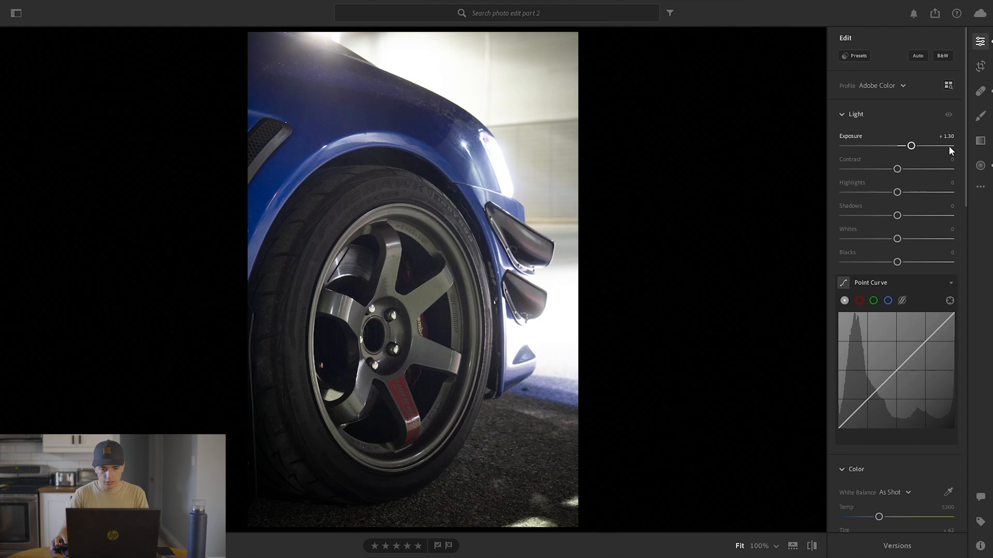
left_click_drag(897, 170, 911, 169)
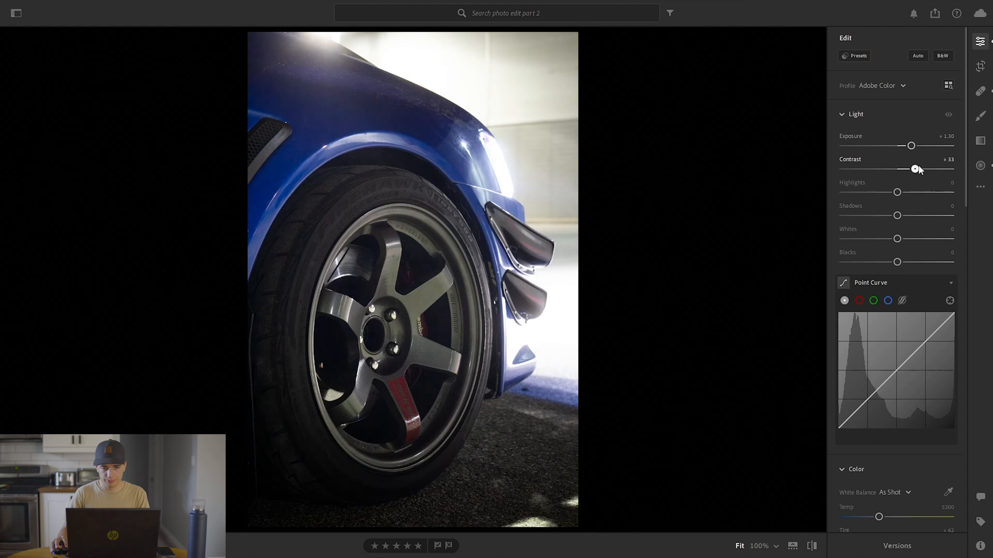
mouse_move(893, 192)
left_mouse_down()
mouse_move(857, 191)
mouse_move(875, 194)
left_mouse_up()
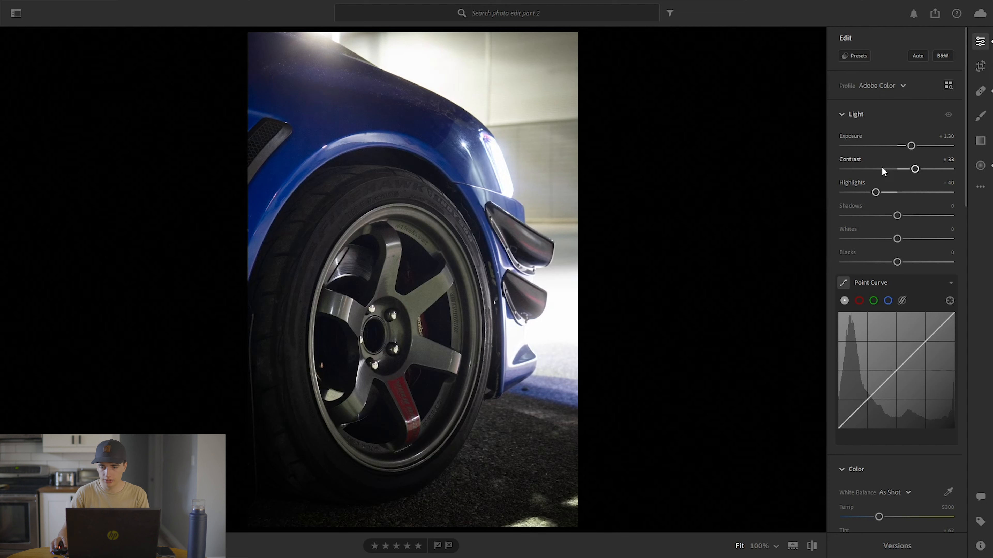
left_click_drag(874, 197, 879, 196)
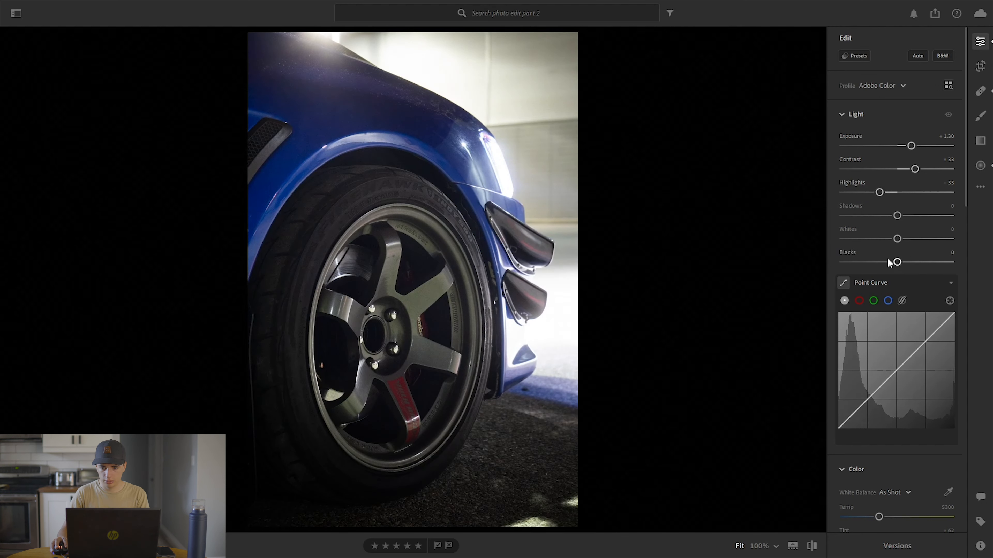
left_click_drag(889, 266, 890, 264)
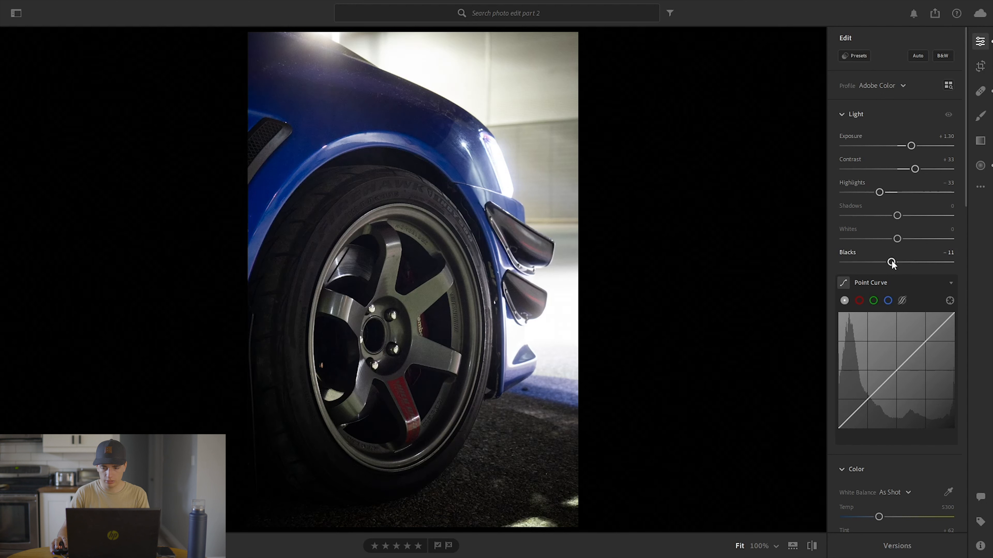
Step: Lift the point curve's black end, anchor its middle and pull its shadows down slightly, and set the blacks to -15
left_click_drag(839, 427, 832, 420)
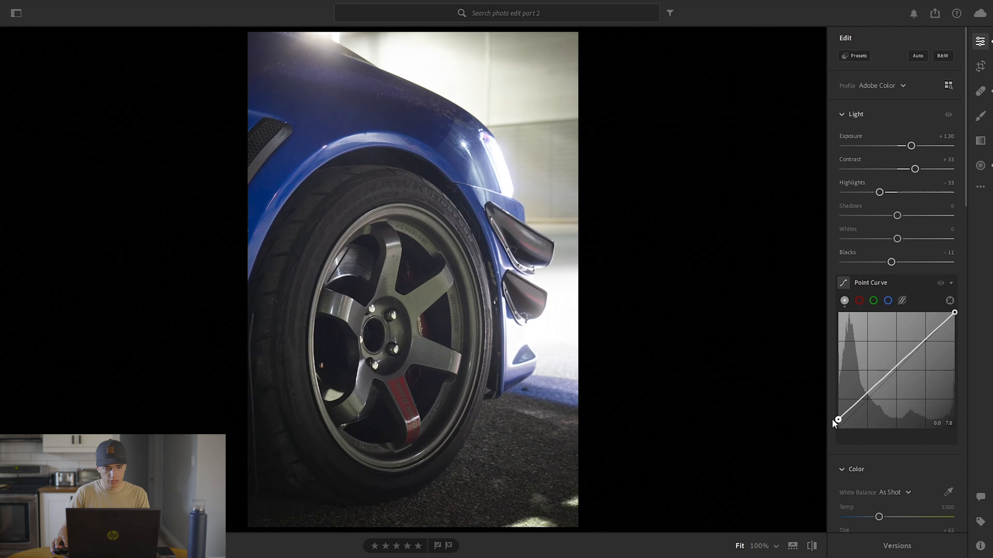
left_click(899, 364)
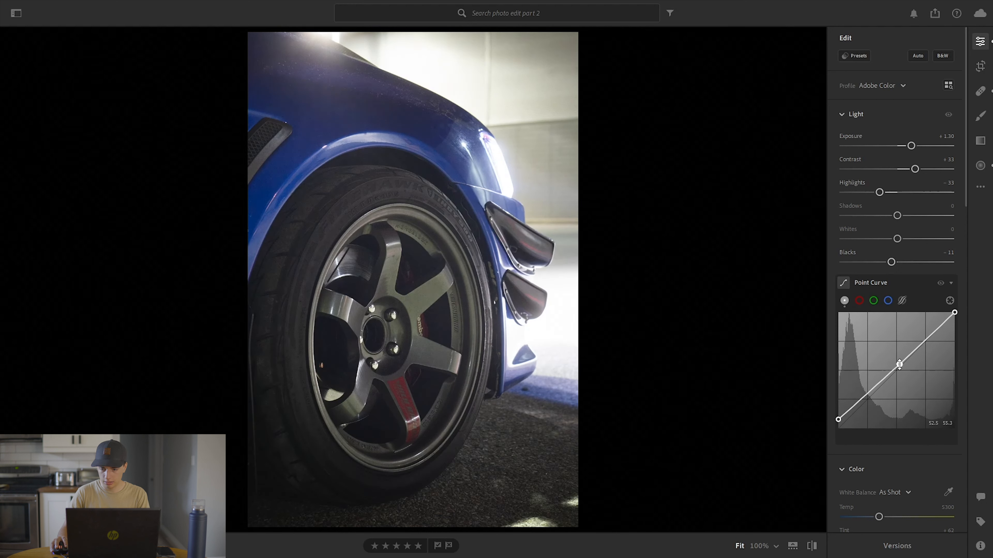
left_click(869, 391)
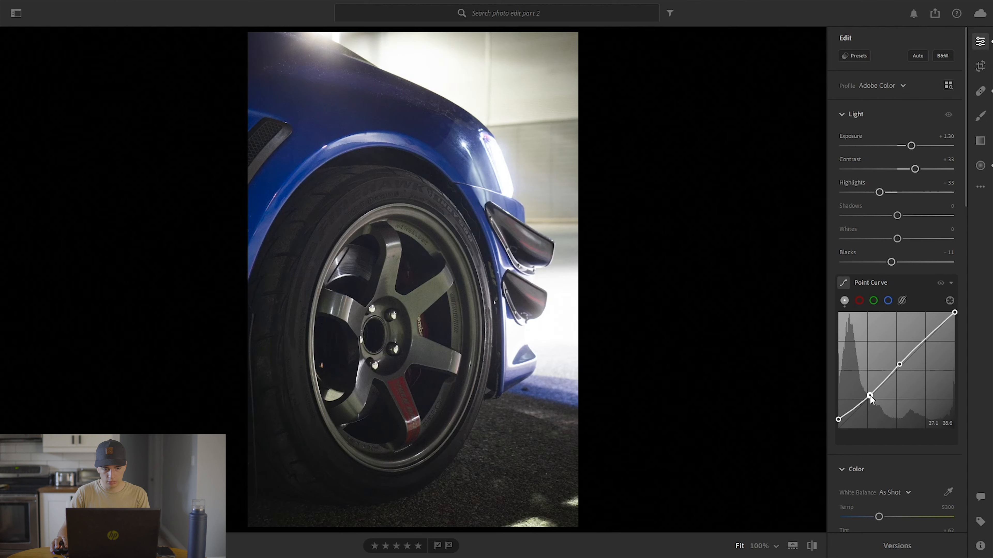
left_click_drag(870, 396, 872, 395)
left_click_drag(888, 263, 887, 263)
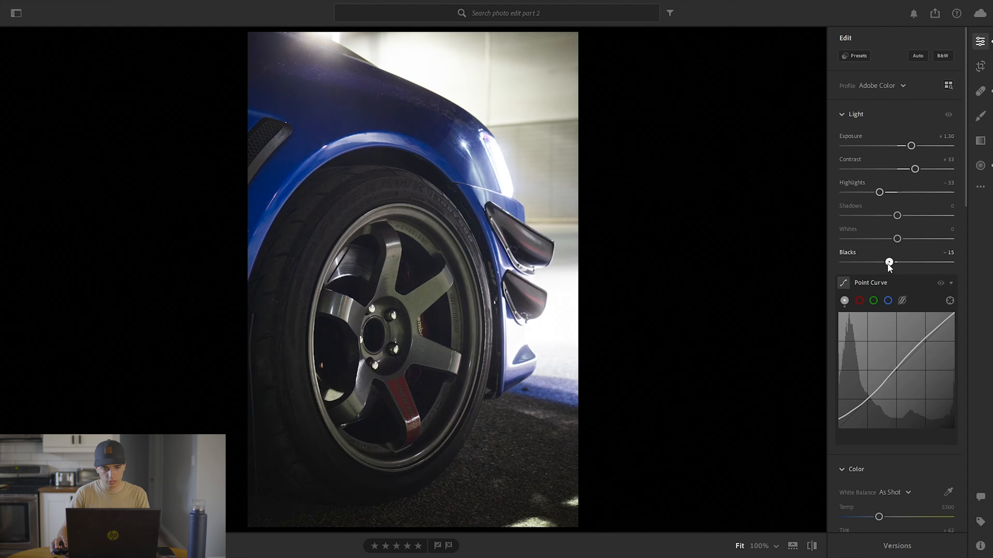
Step: Set the blue saturation to +10 in the Color Mixer
scroll(829, 230, "down", 5)
scroll(828, 231, "down", 3)
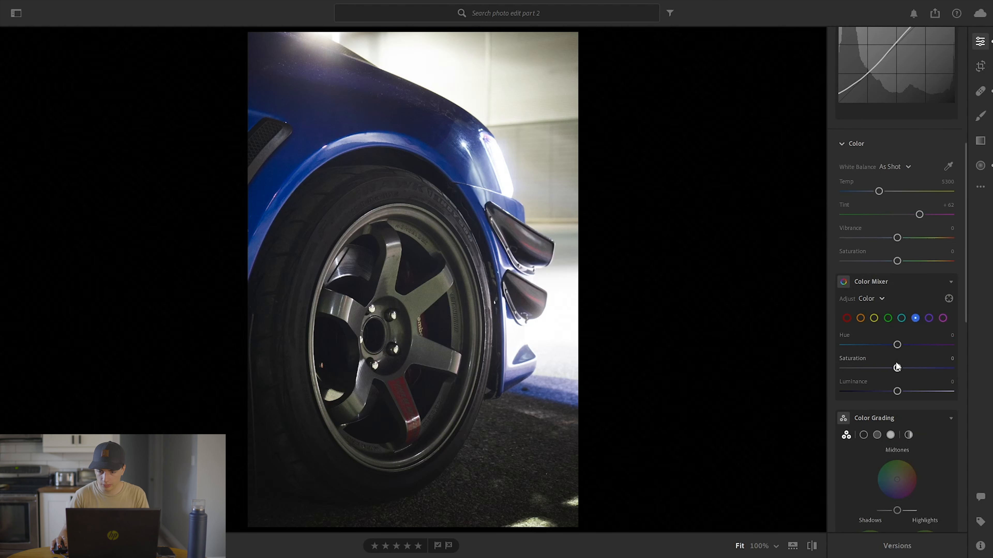
mouse_move(898, 368)
left_mouse_down()
mouse_move(952, 368)
mouse_move(904, 374)
left_mouse_up()
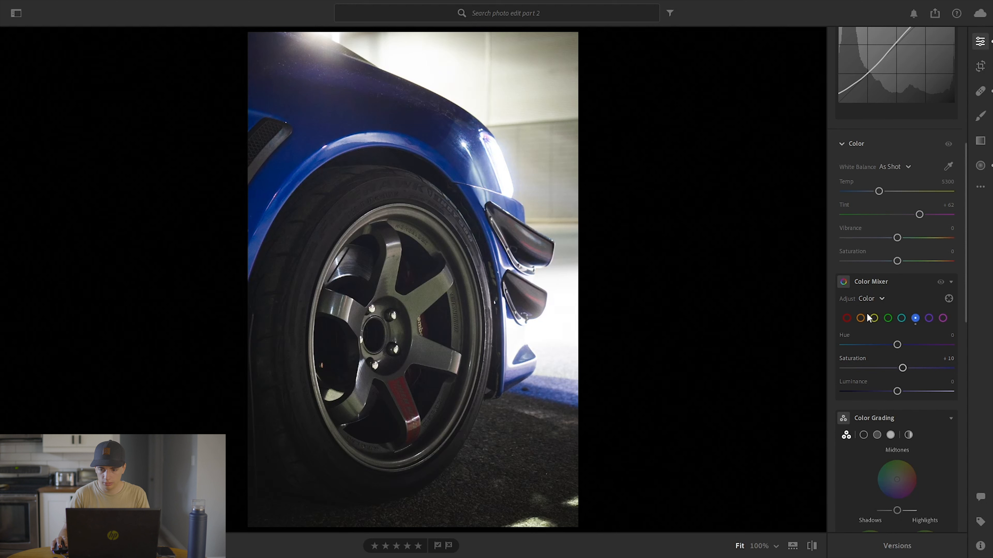
Step: Set the red saturation to +23 in the Color Mixer with the red hue at 0, checking the wheel's red decal up close
left_click(847, 318)
mouse_move(897, 344)
left_mouse_down()
mouse_move(799, 344)
mouse_move(929, 328)
mouse_move(895, 336)
left_mouse_up()
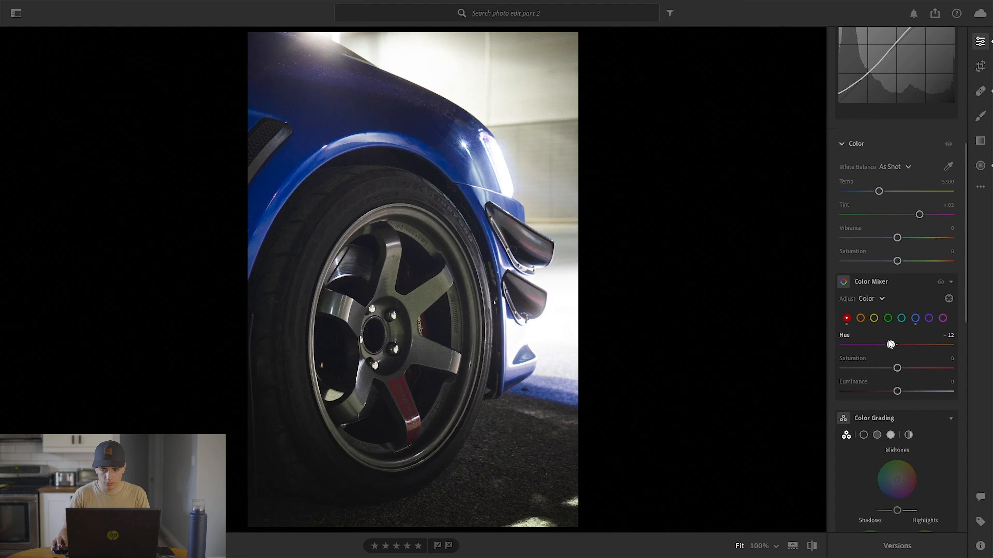
left_click(398, 414)
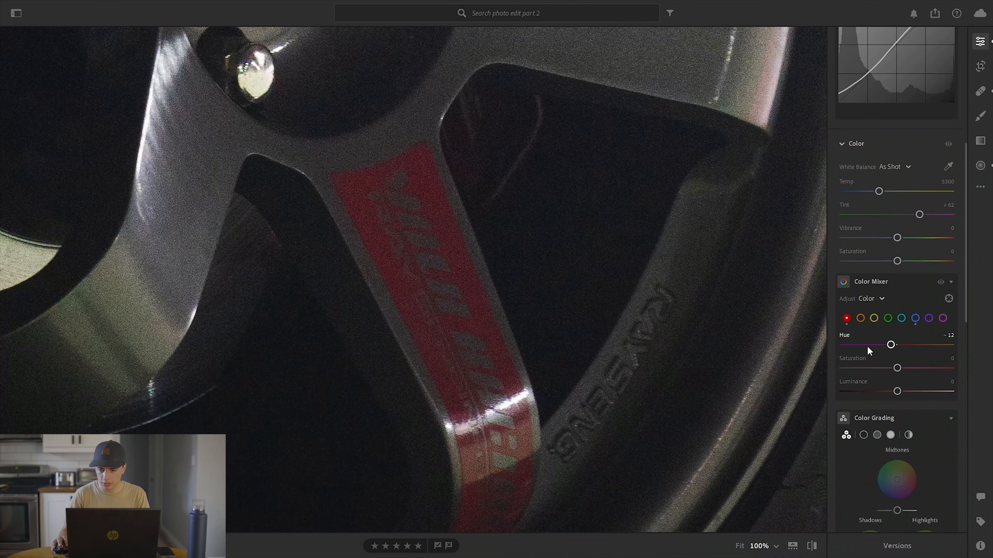
left_click_drag(887, 345, 909, 374)
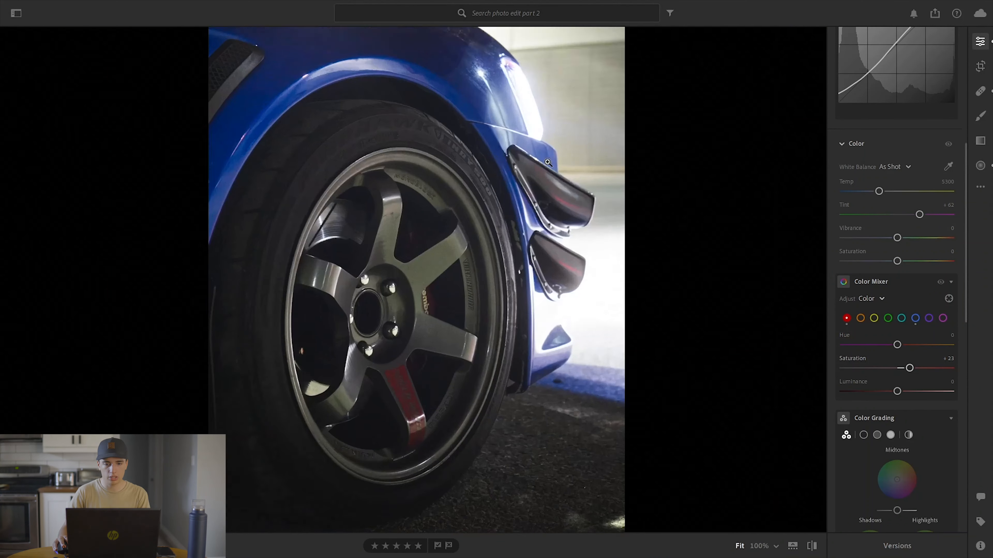
left_click(674, 255)
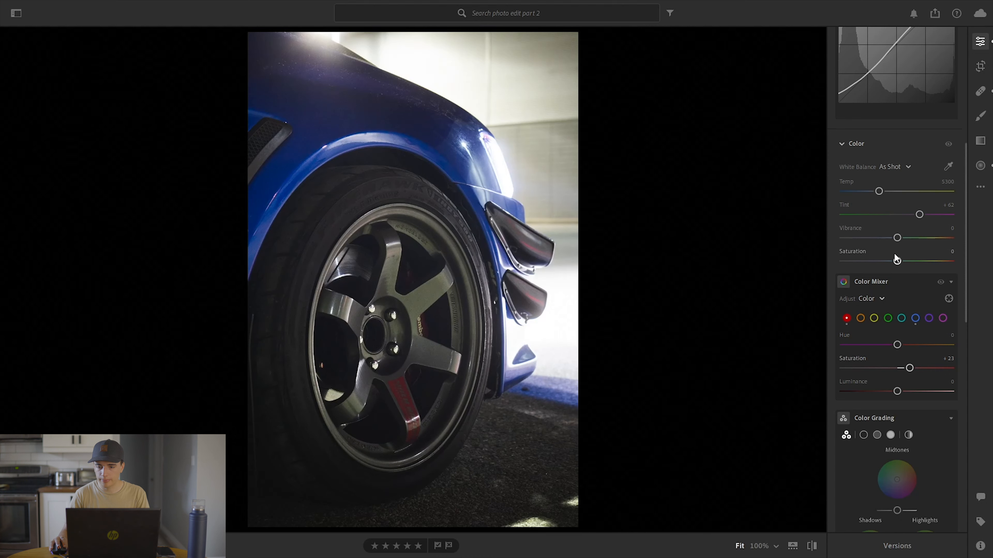
Step: Set the photo's overall saturation to +4 and its white balance temperature to 5060
left_click_drag(897, 261, 900, 261)
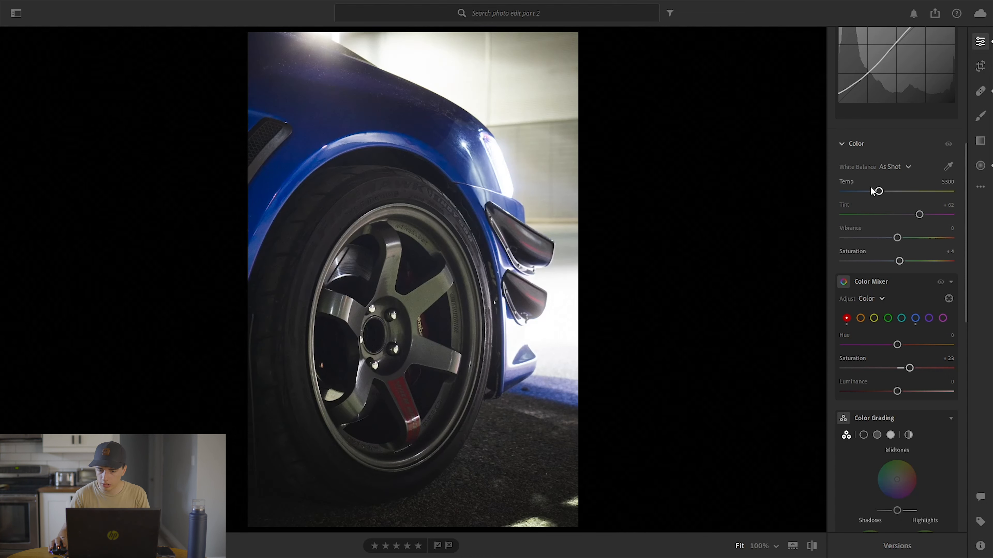
left_click_drag(879, 192, 876, 191)
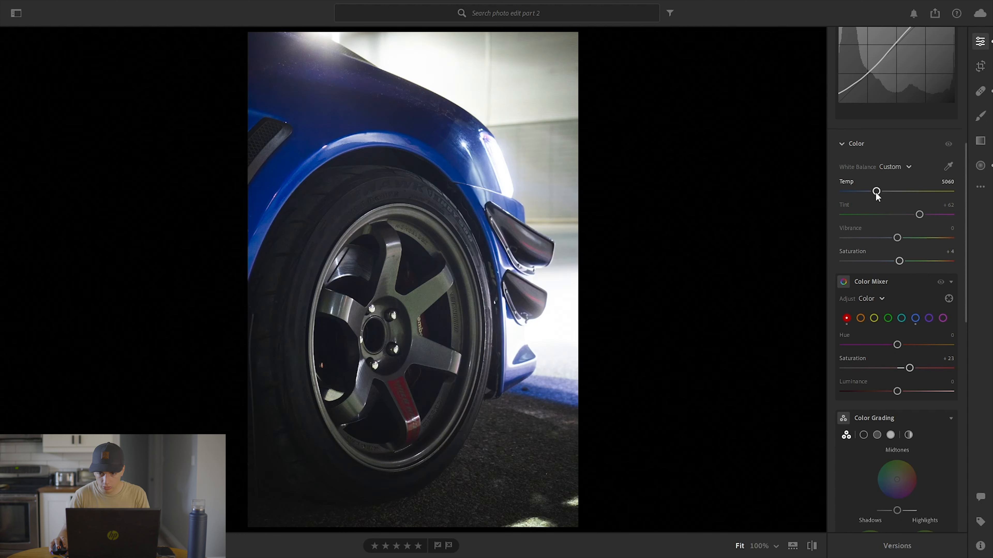
Step: Tint the highlights warm orange with Color Grading, using hue 18 and saturation 39
scroll(831, 206, "down", 8)
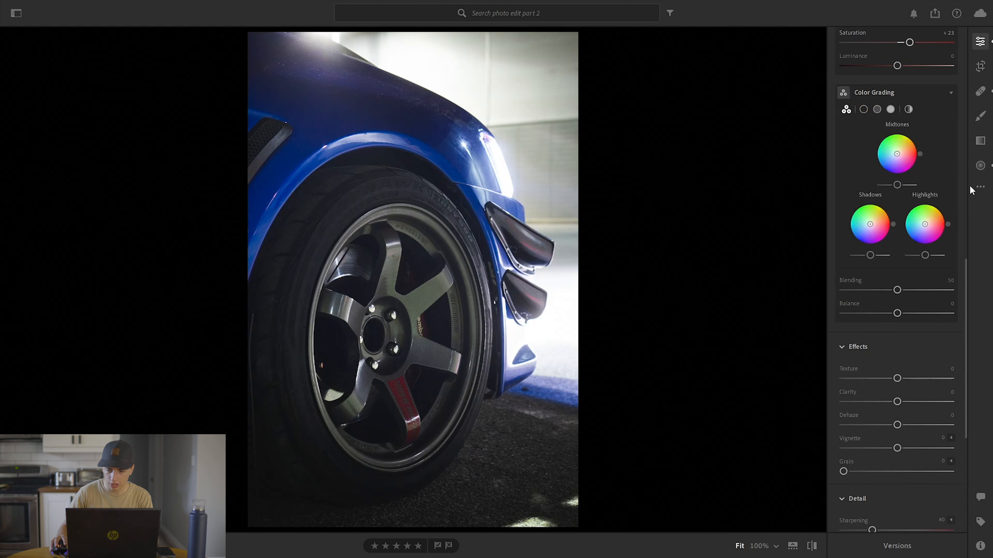
left_click_drag(925, 225, 943, 220)
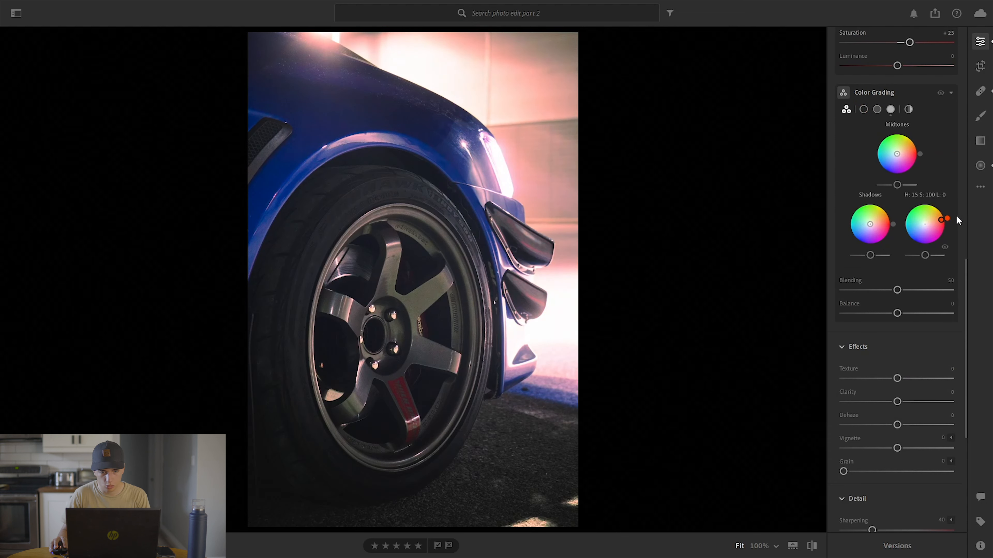
left_click_drag(940, 215, 934, 221)
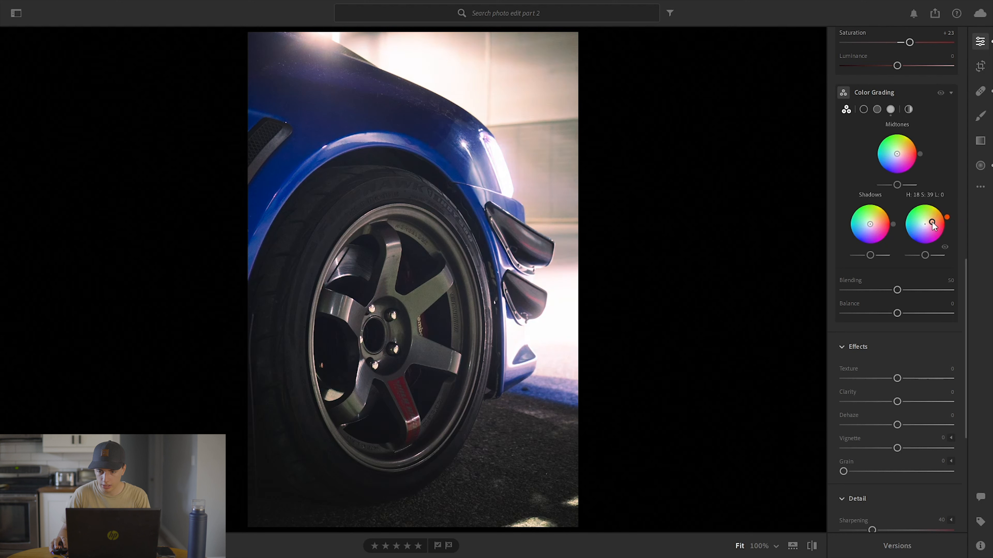
Step: Strengthen the orange tint of the highlights in Color Grading, and set Blending to 62 and Balance to +6
left_click_drag(934, 223, 937, 220)
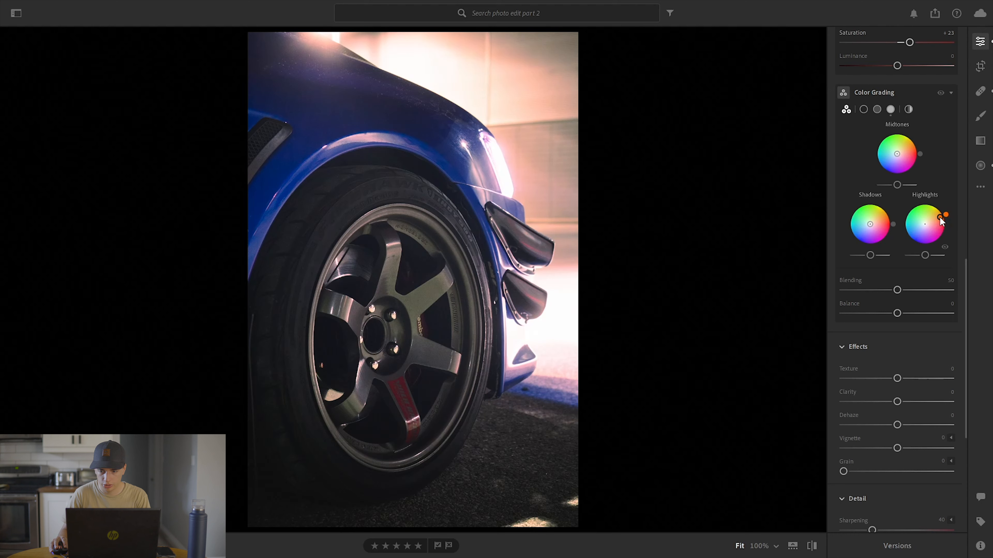
mouse_move(870, 224)
left_mouse_down()
mouse_move(879, 220)
mouse_move(881, 237)
mouse_move(863, 239)
mouse_move(869, 223)
left_mouse_up()
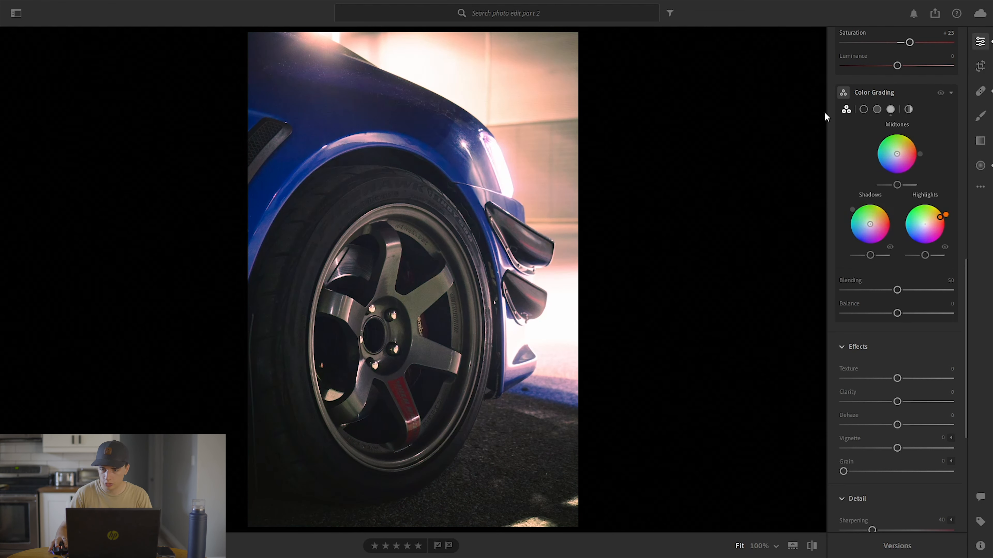
left_click_drag(898, 290, 901, 311)
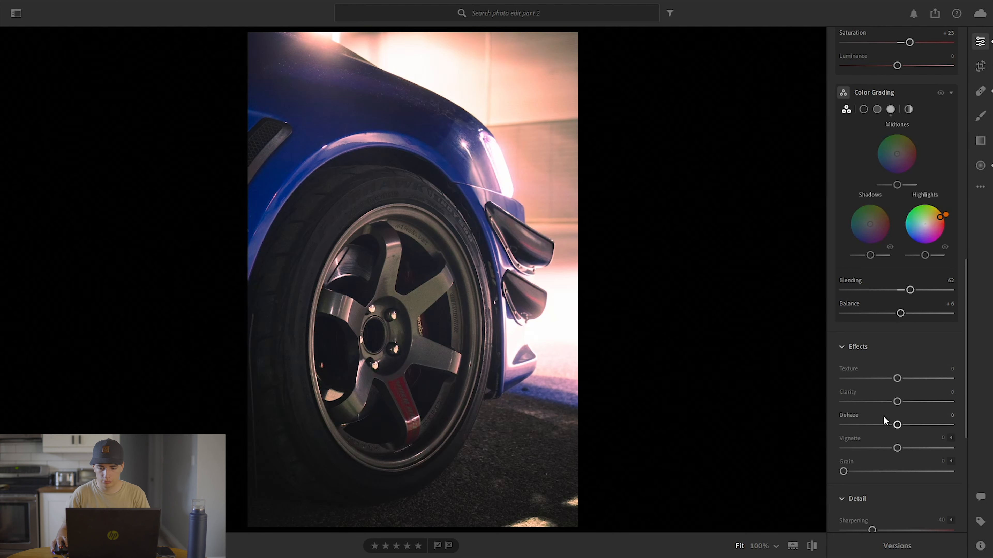
Step: Set the wheel photo's Clarity to +8, Dehaze to +1 and Sharpening to 69
left_click_drag(898, 401, 903, 402)
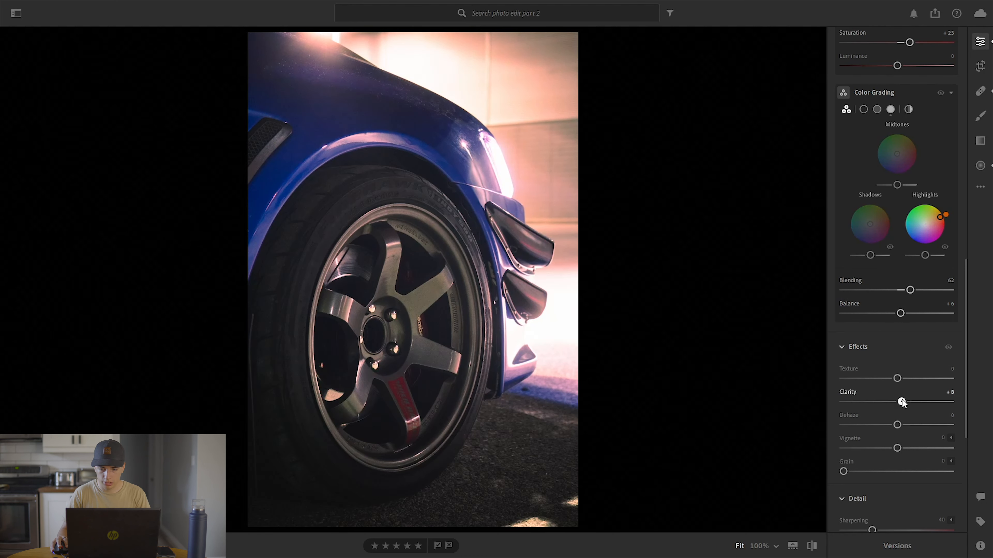
scroll(887, 411, "down", 3)
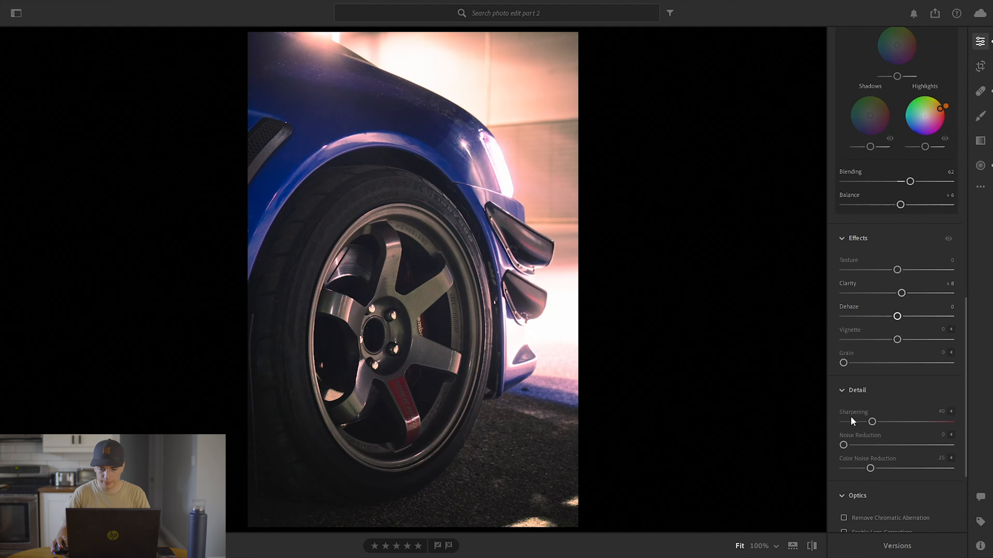
left_click_drag(872, 421, 893, 424)
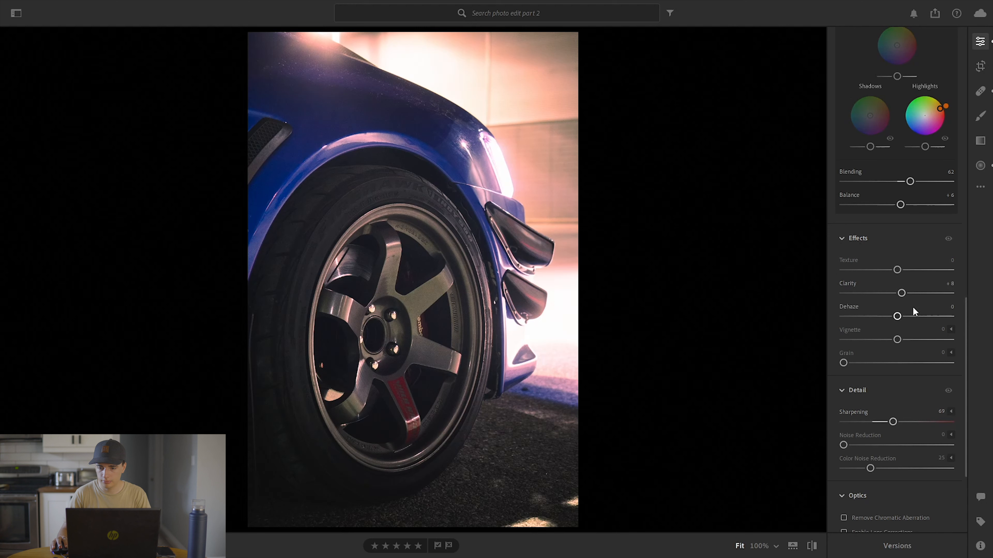
left_click_drag(897, 320, 897, 344)
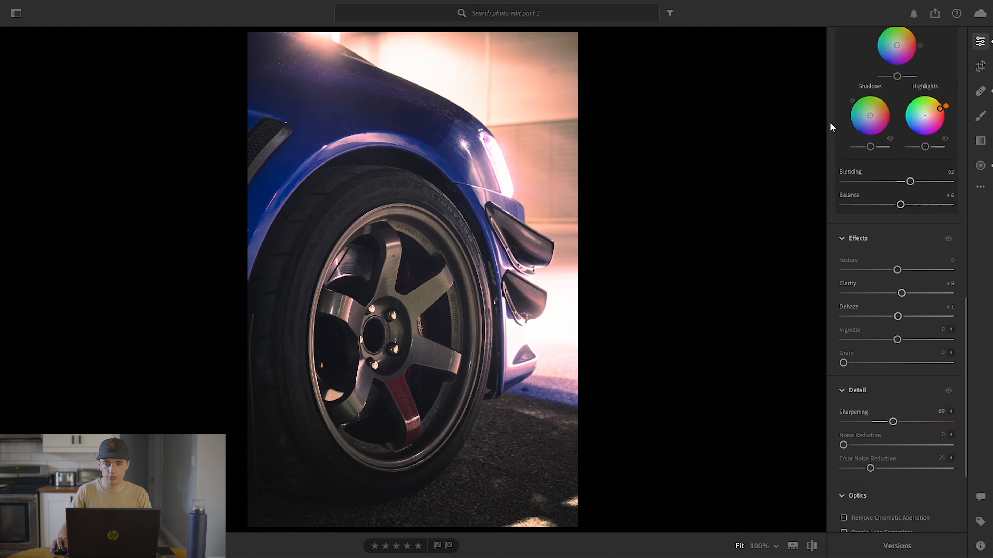
Step: Switch to the photo of the car's front with lit headlights and set its exposure to +0.29
scroll(827, 123, "up", 5)
scroll(828, 123, "up", 3)
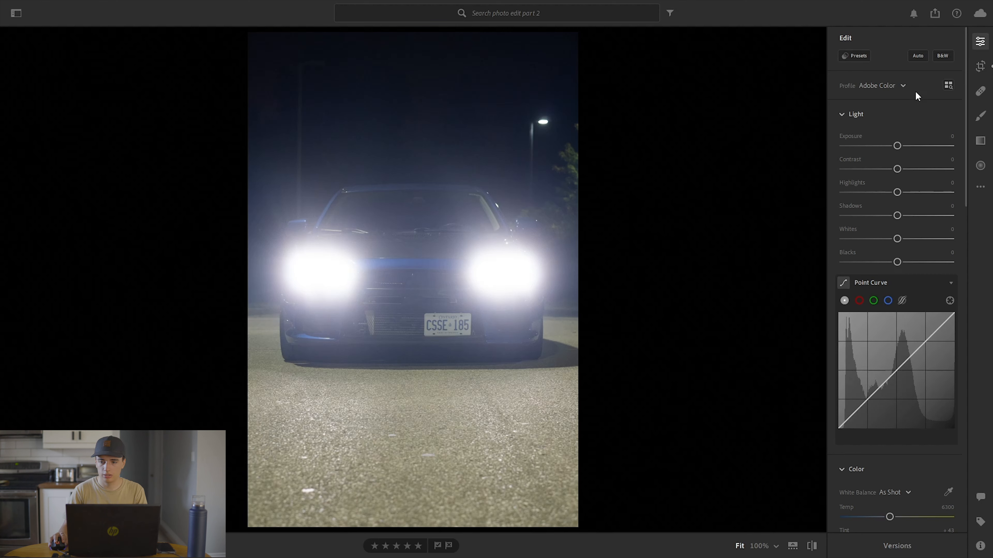
left_click_drag(898, 148, 901, 154)
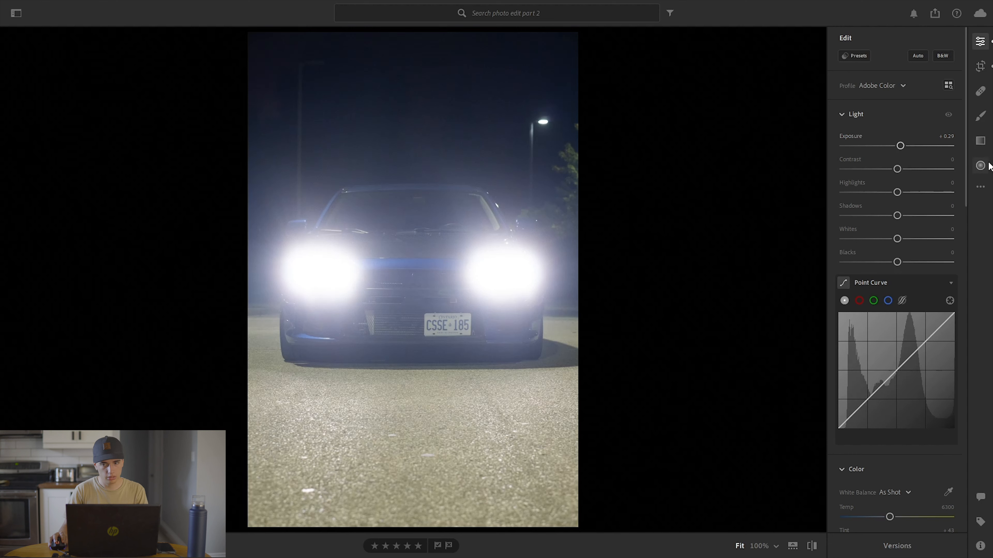
Step: Darken the surroundings with an inverted radial gradient centred on the car's front, using feather 54 and exposure -1.72
left_click(981, 166)
left_click_drag(347, 255, 596, 398)
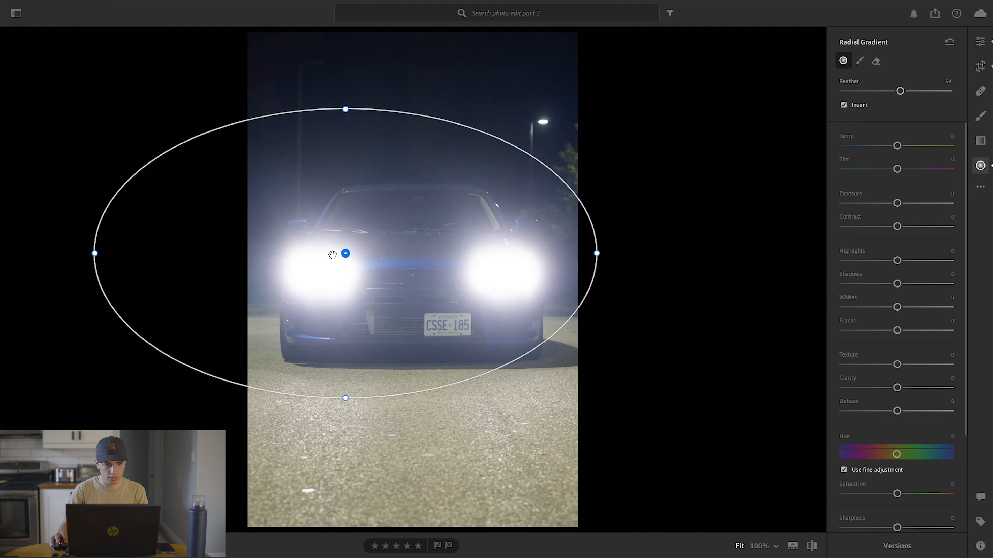
left_click_drag(344, 253, 417, 281)
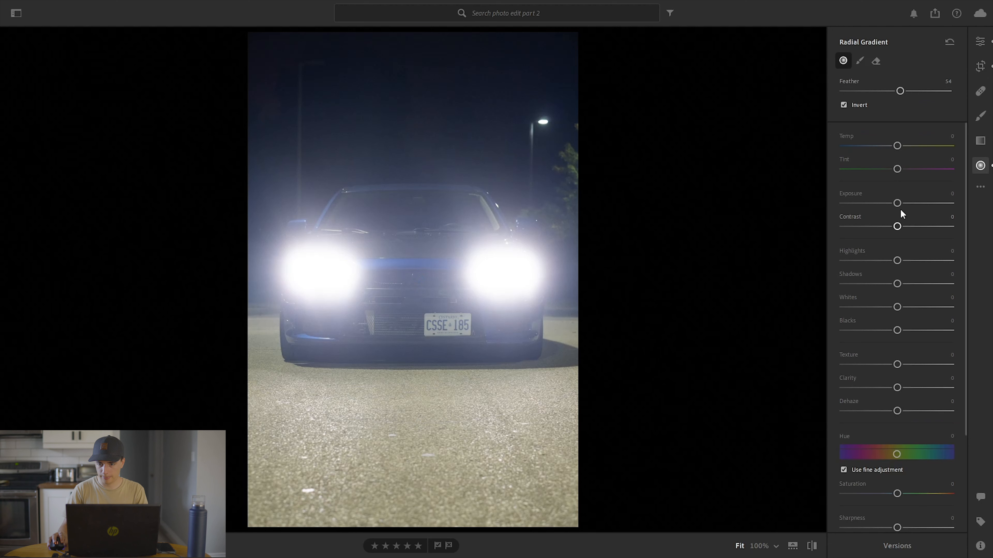
left_click_drag(899, 206, 877, 202)
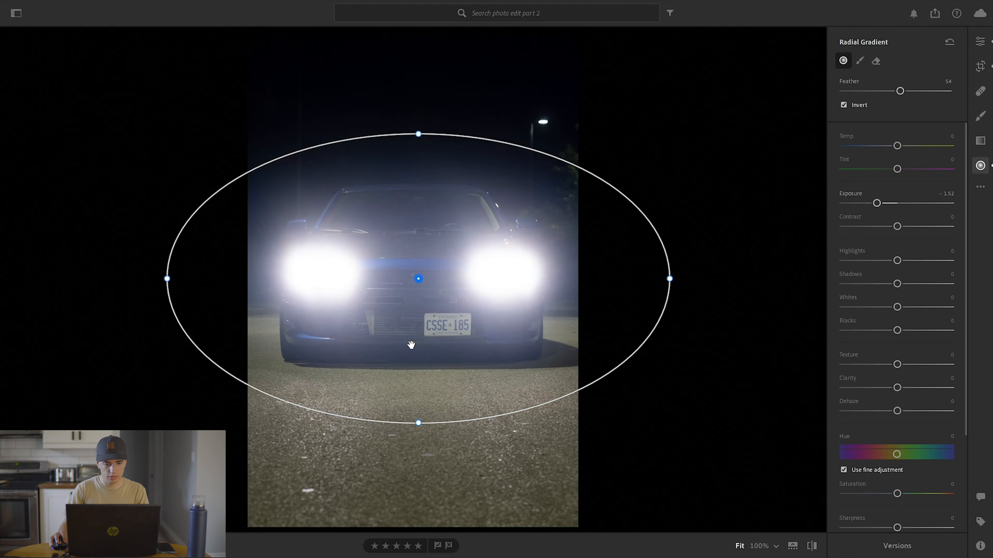
left_click_drag(416, 422, 416, 408)
left_click_drag(416, 331, 410, 329)
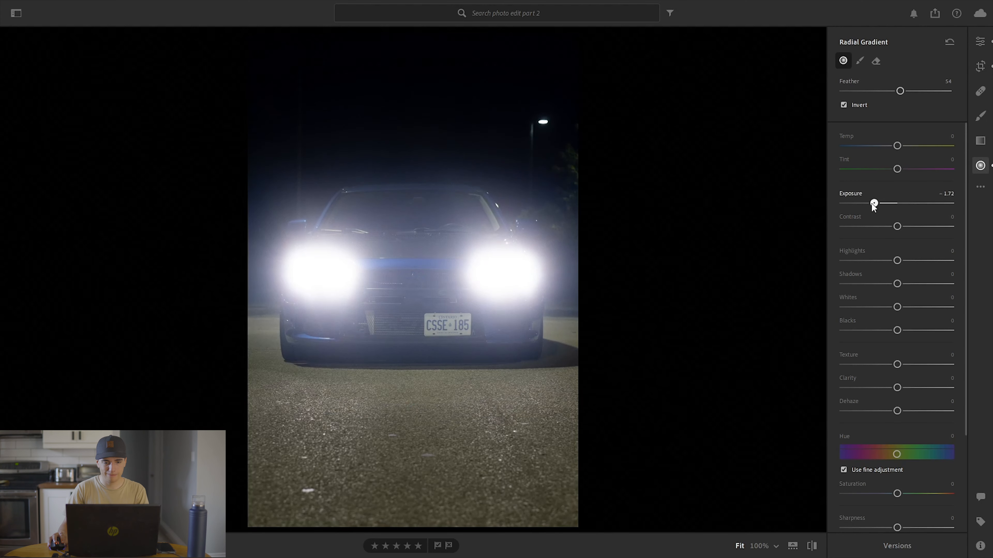
Step: Set the headlight photo's overall contrast to +29 and its highlights to -47
left_click(980, 41)
left_click_drag(897, 168, 918, 171)
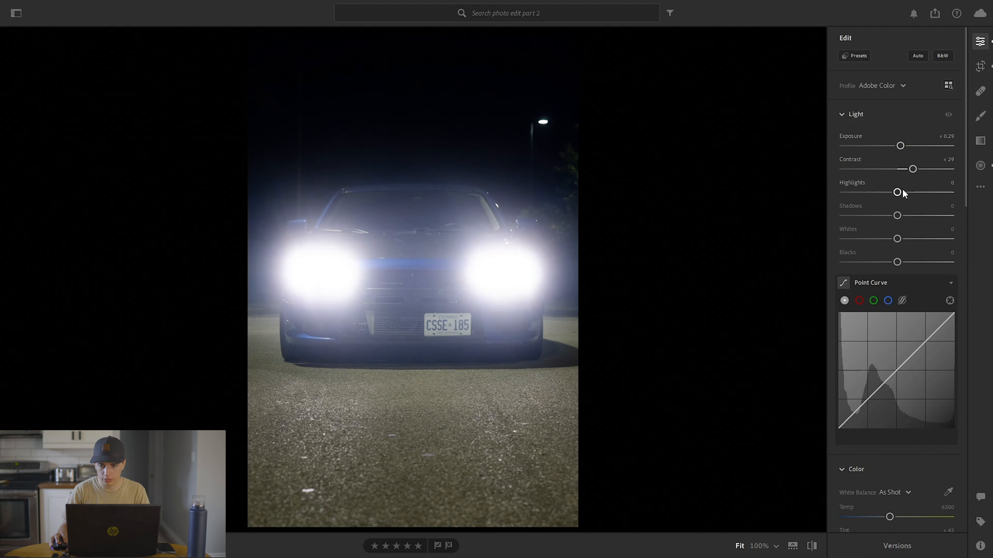
left_click_drag(897, 192, 873, 196)
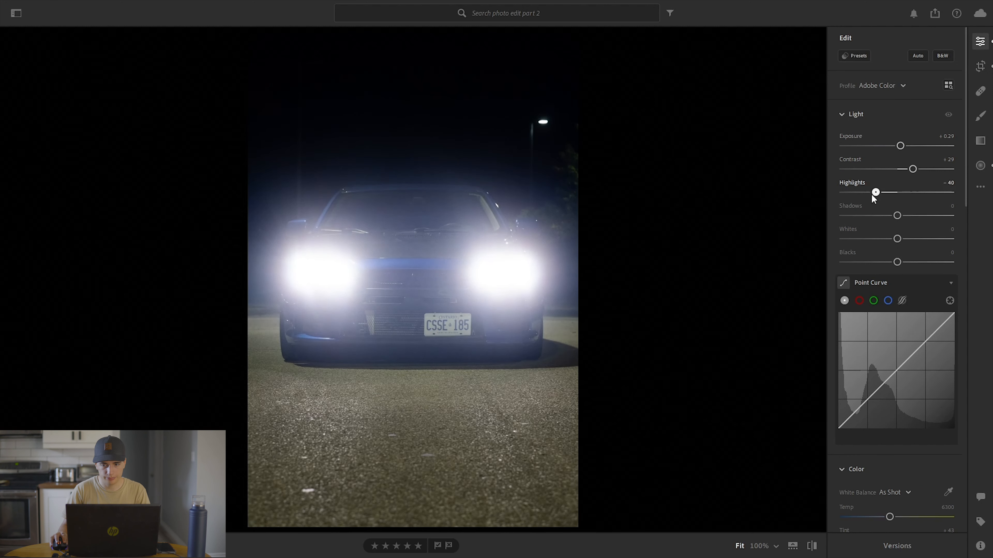
left_click_drag(869, 196, 868, 194)
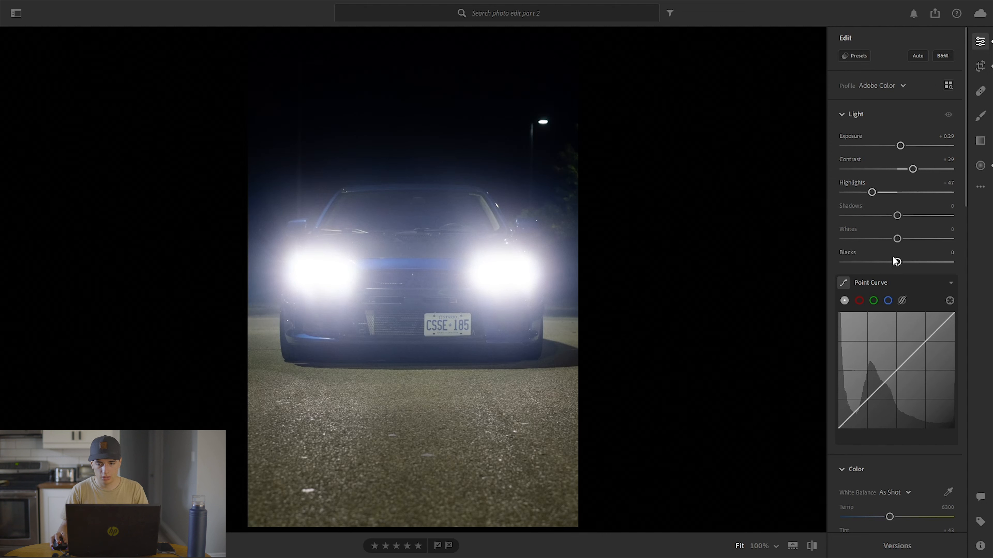
Step: Set the blacks to -18 and pull the point curve's shadows slightly down with the midpoint anchored
left_click_drag(886, 263, 887, 262)
left_click(897, 370)
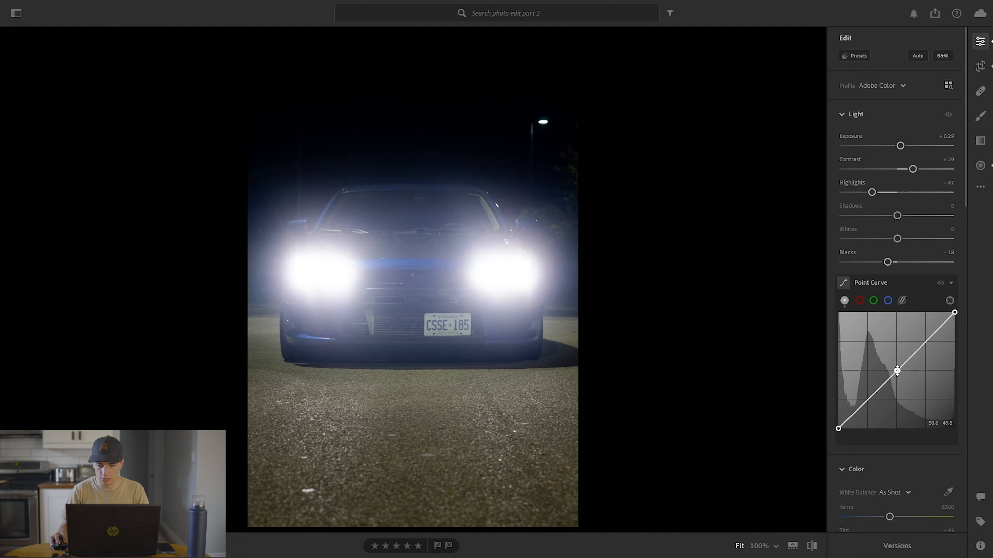
left_click_drag(867, 399, 869, 401)
Step: Set the blue saturation to +24 and the blue luminance to -11 in the Color Mixer
scroll(827, 277, "down", 5)
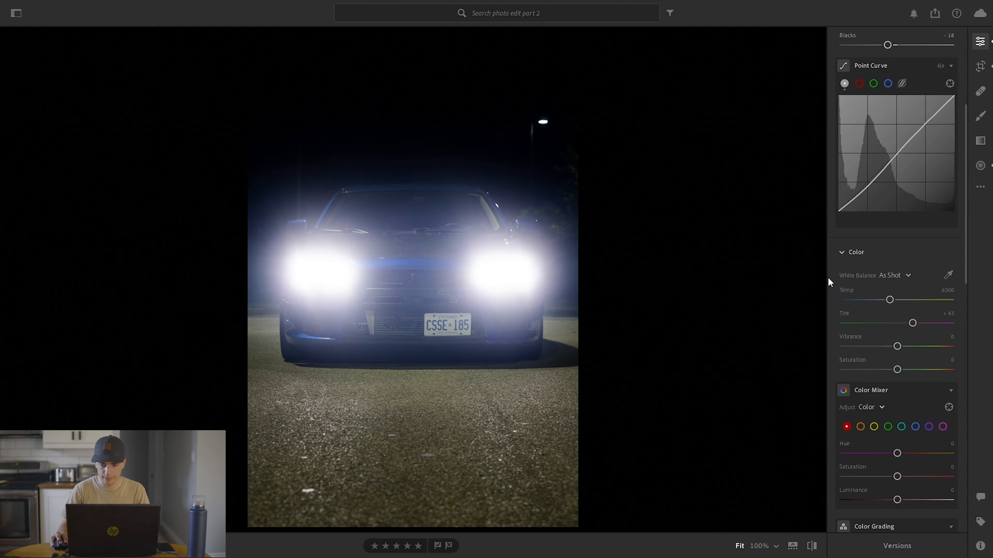
scroll(827, 277, "down", 3)
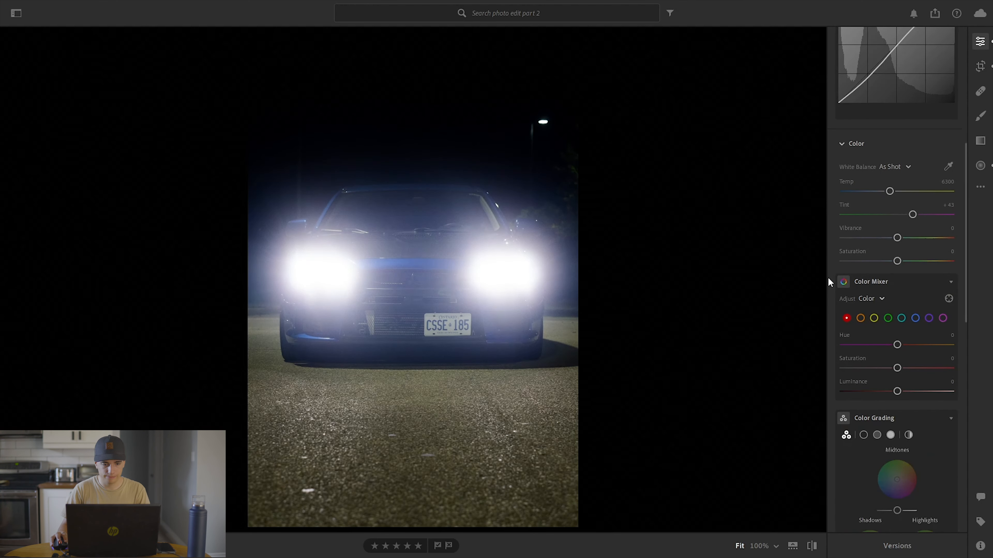
left_click(916, 323)
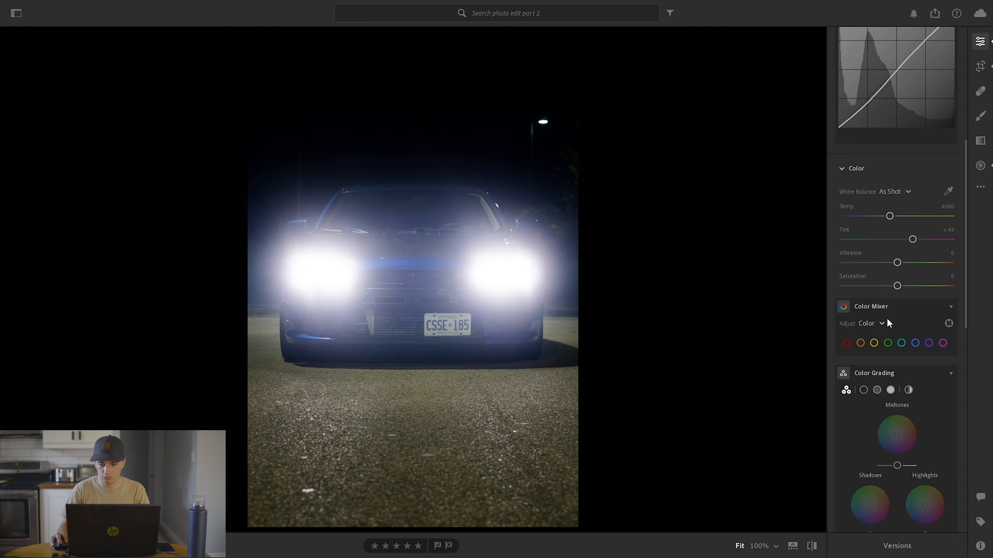
left_click(915, 343)
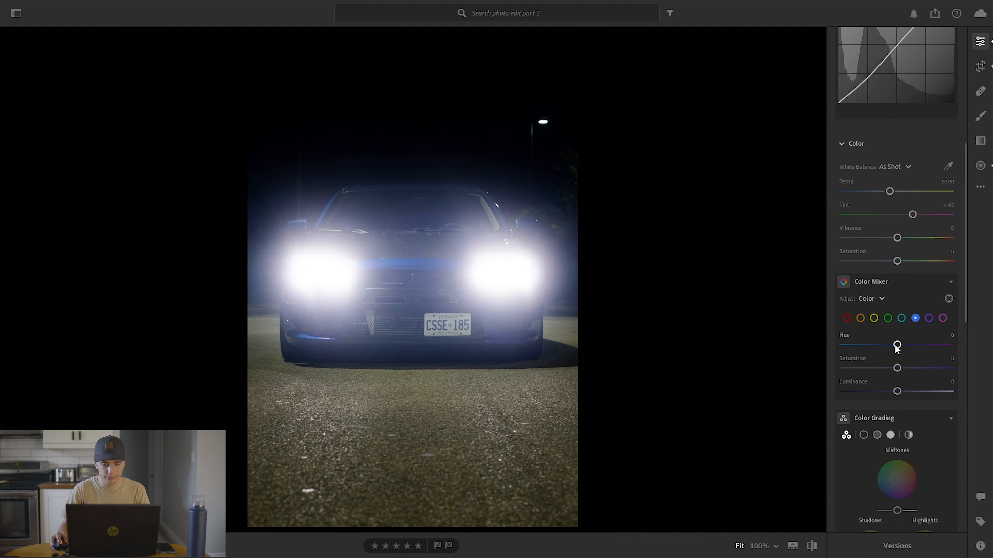
left_click_drag(901, 363, 922, 359)
mouse_move(897, 392)
left_mouse_down()
mouse_move(936, 391)
mouse_move(883, 391)
mouse_move(892, 392)
left_mouse_up()
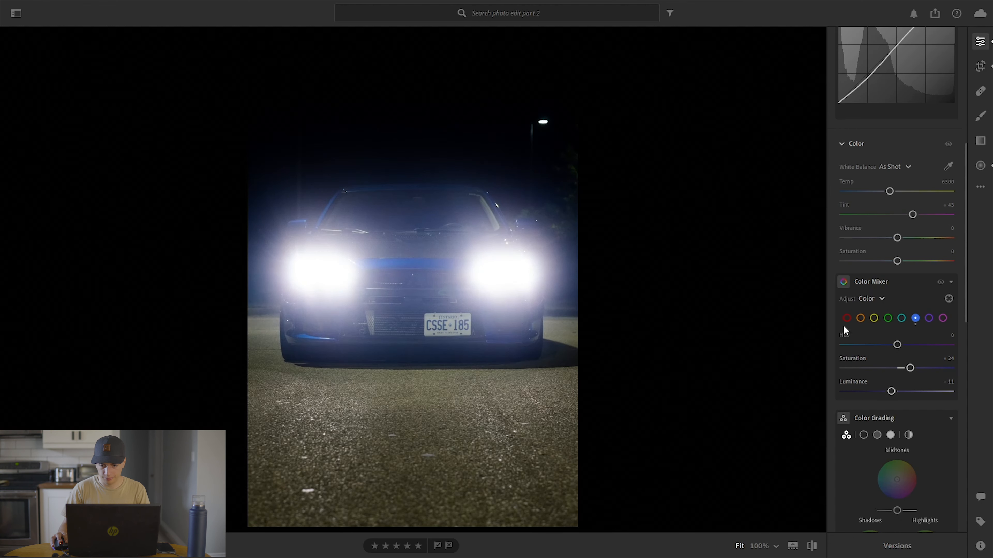
Step: Tint the highlights green in Color Grading with hue 124 and saturation 54, using Blending 62 and Balance +7
scroll(899, 297, "down", 5)
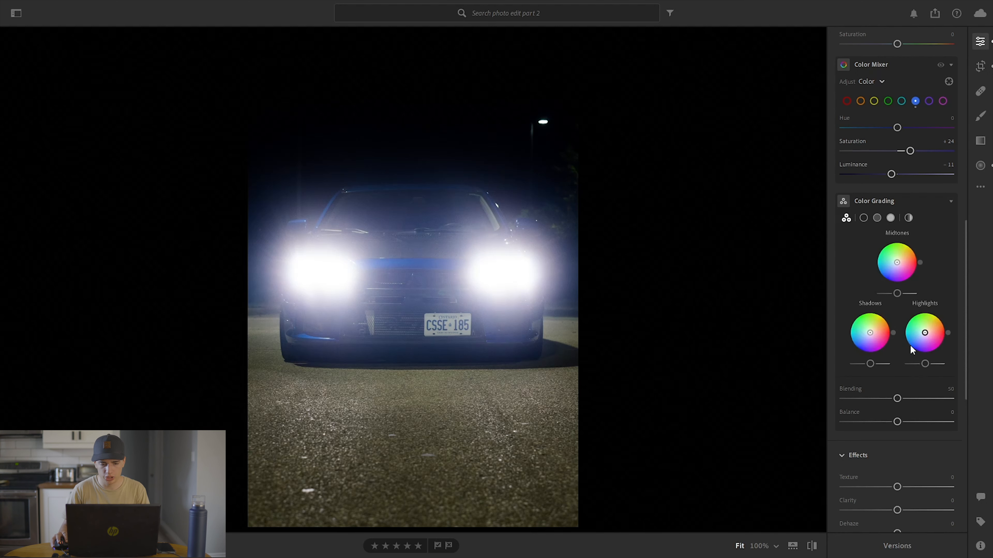
left_click_drag(925, 335, 919, 336)
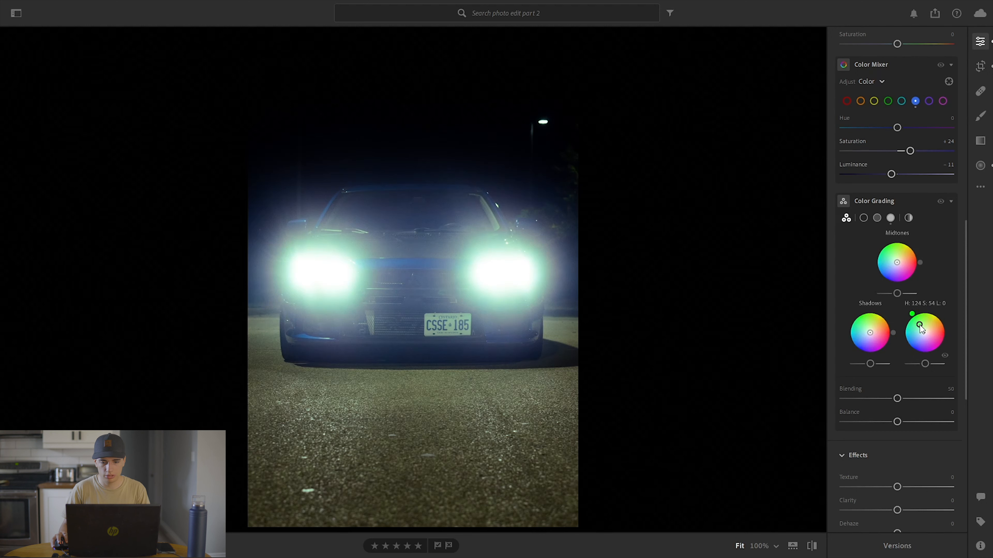
mouse_move(924, 365)
left_mouse_down()
mouse_move(905, 365)
mouse_move(942, 366)
mouse_move(930, 368)
left_mouse_up()
double_click(928, 366)
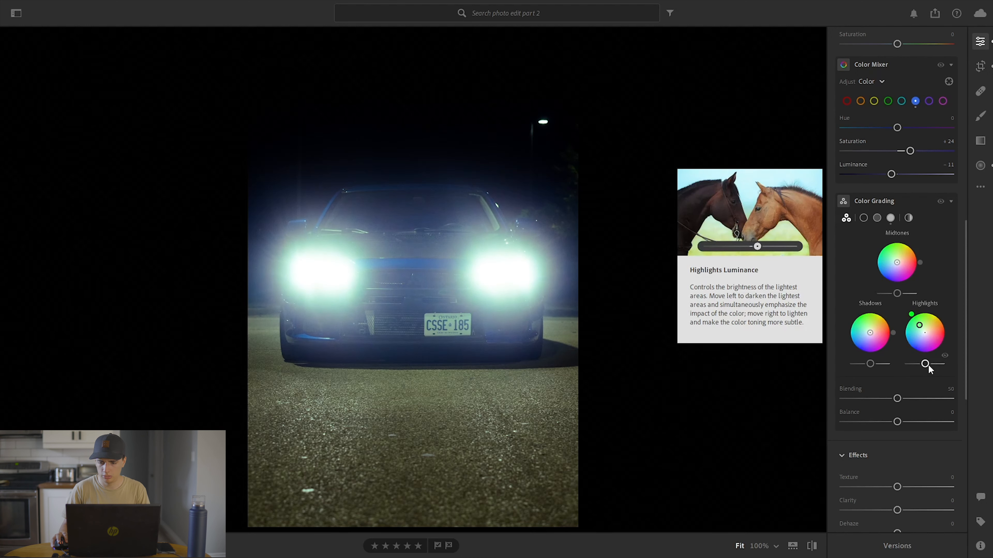
left_click_drag(896, 400, 901, 423)
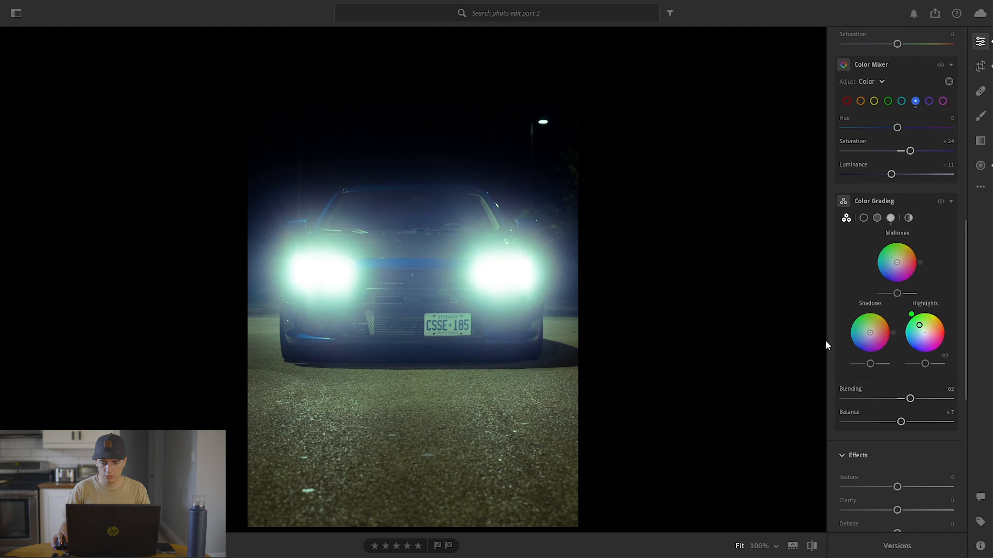
Step: Set the headlight photo's Clarity to +15 and its Sharpening to 52
scroll(868, 367, "down", 3)
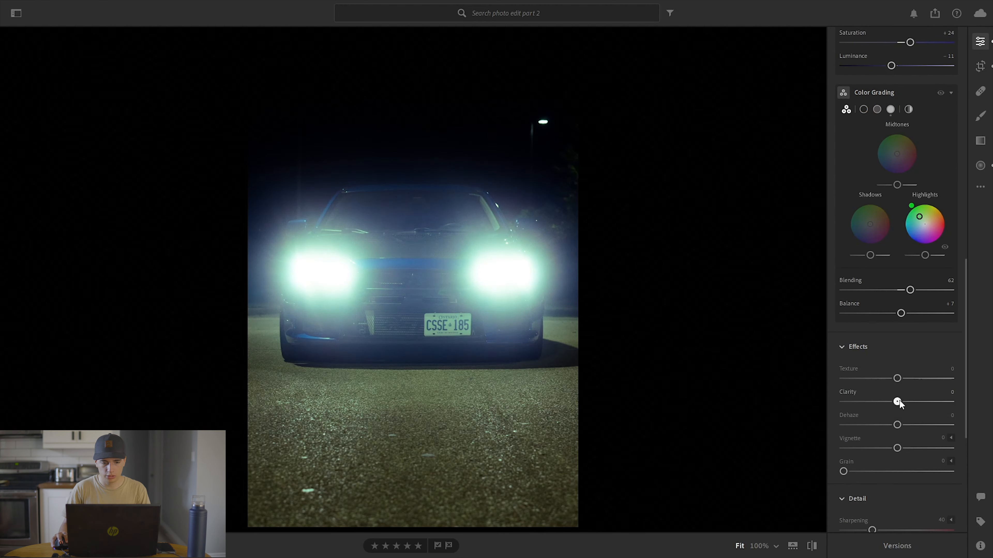
left_click_drag(898, 403, 902, 404)
scroll(833, 377, "down", 6)
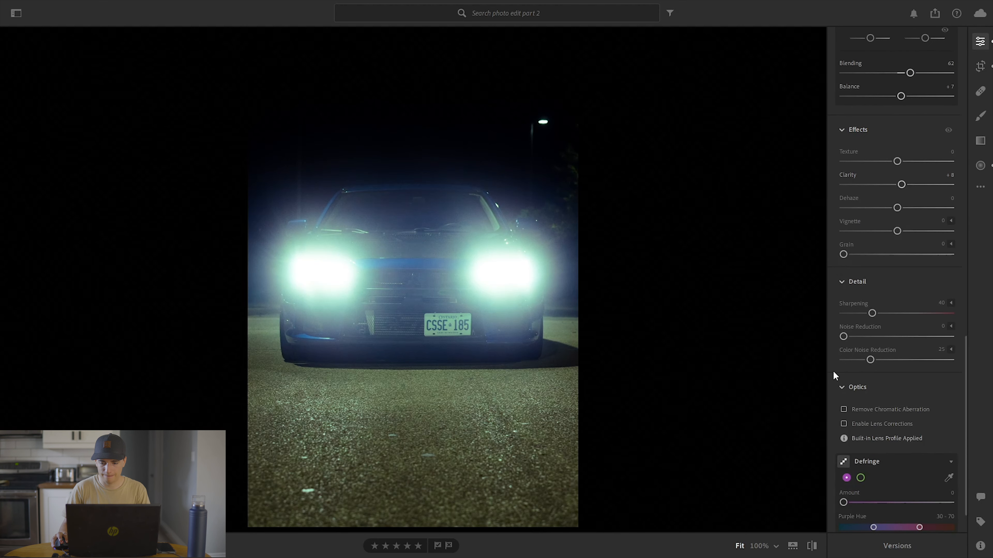
mouse_move(873, 313)
left_mouse_down()
mouse_move(957, 319)
mouse_move(880, 314)
left_mouse_up()
left_click_drag(901, 184, 906, 188)
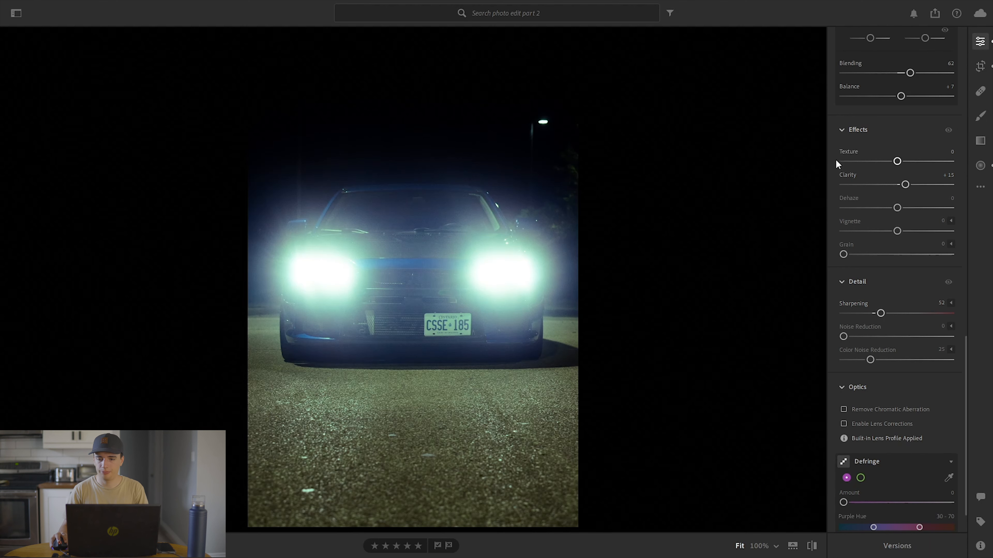
Step: Remove the bright streak on the asphalt in the lower foreground using the Healing Brush in Clone mode with size 22 and feather 100
scroll(829, 161, "up", 15)
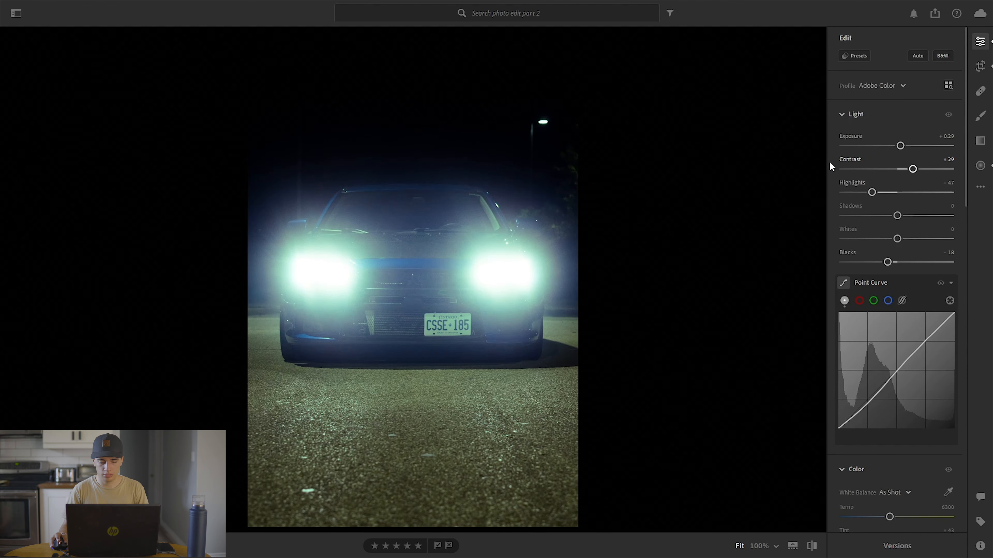
left_click_drag(310, 498, 626, 322)
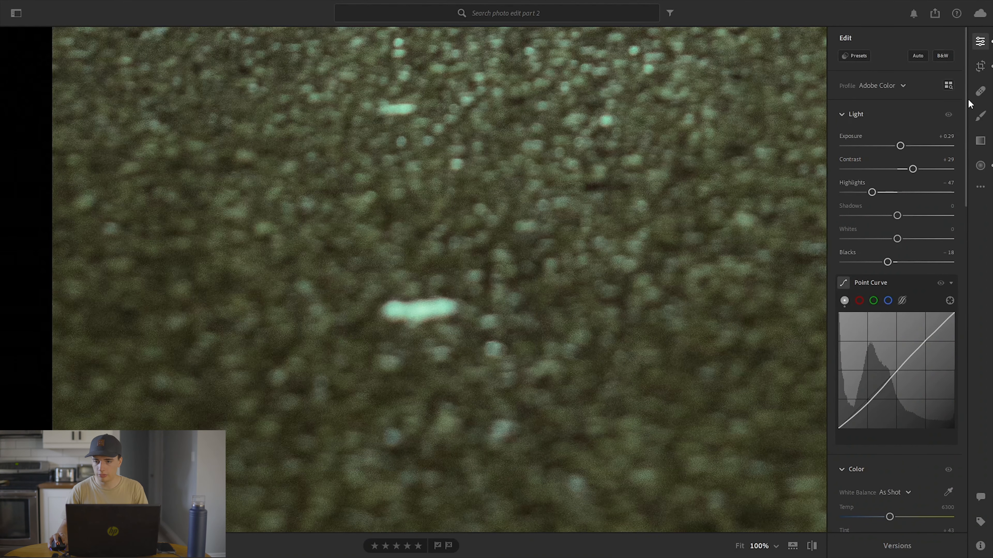
left_click(981, 91)
scroll(433, 309, "up", 4)
left_click(419, 308)
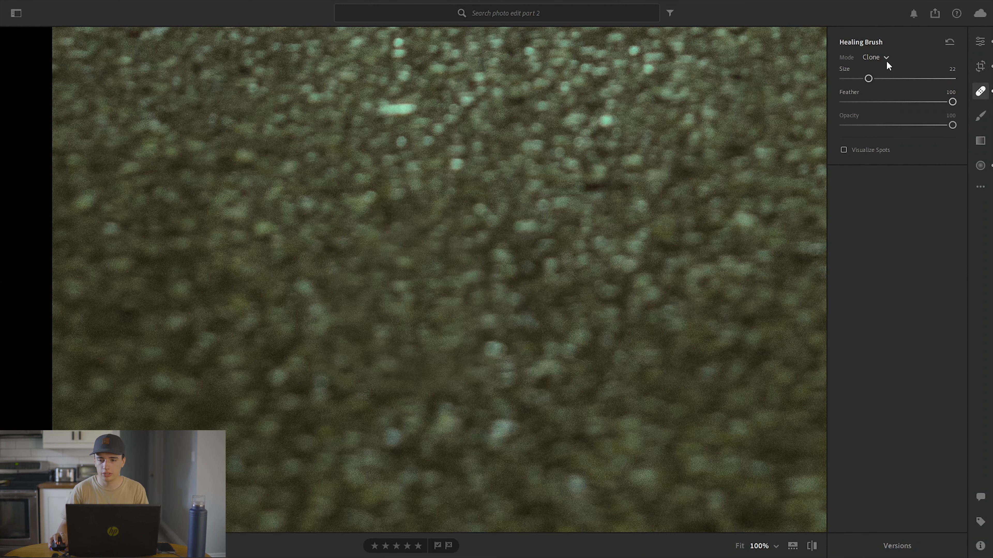
left_click(980, 41)
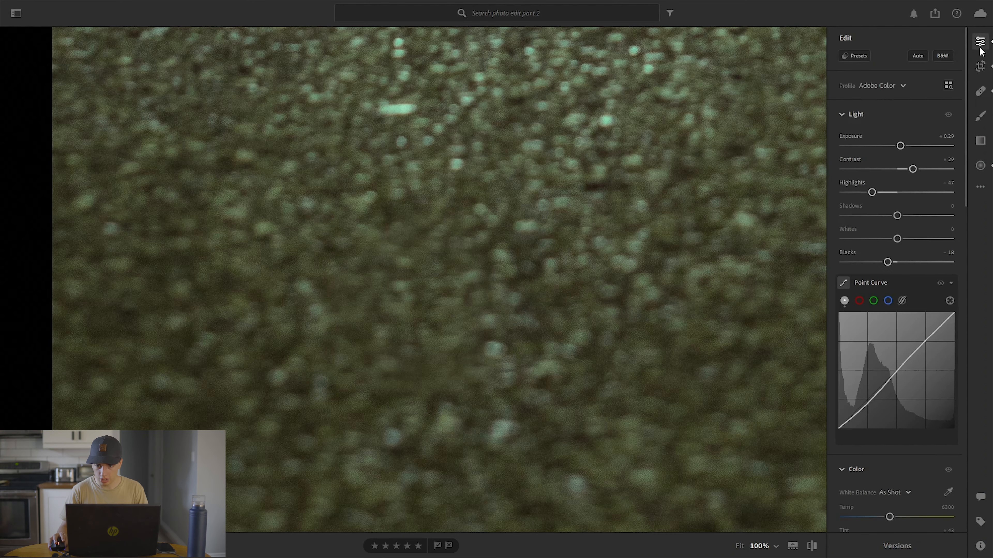
left_click(794, 110)
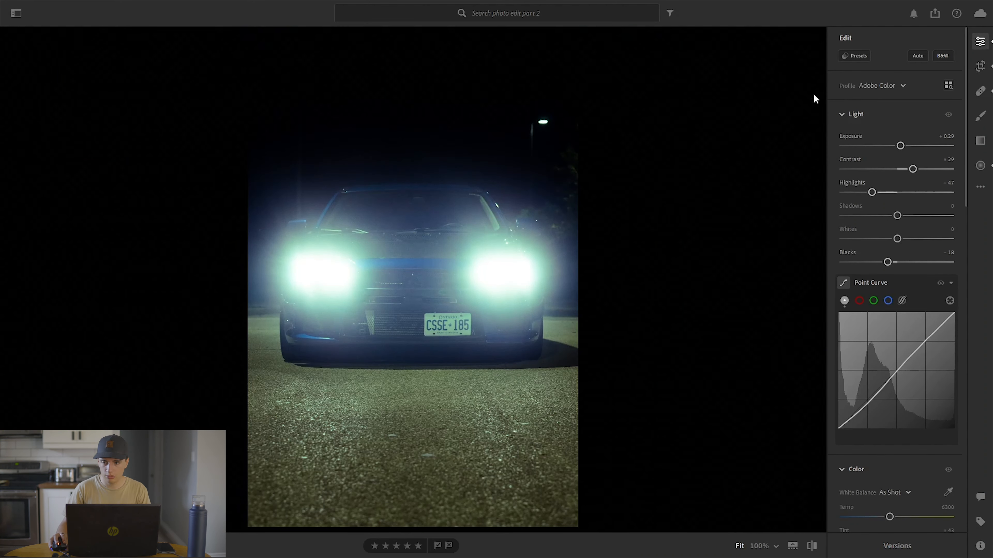
Step: Add a linear gradient rising from the bottom of the asphalt to the headlights, with Clarity +23 and Exposure -0.60
left_click(979, 142)
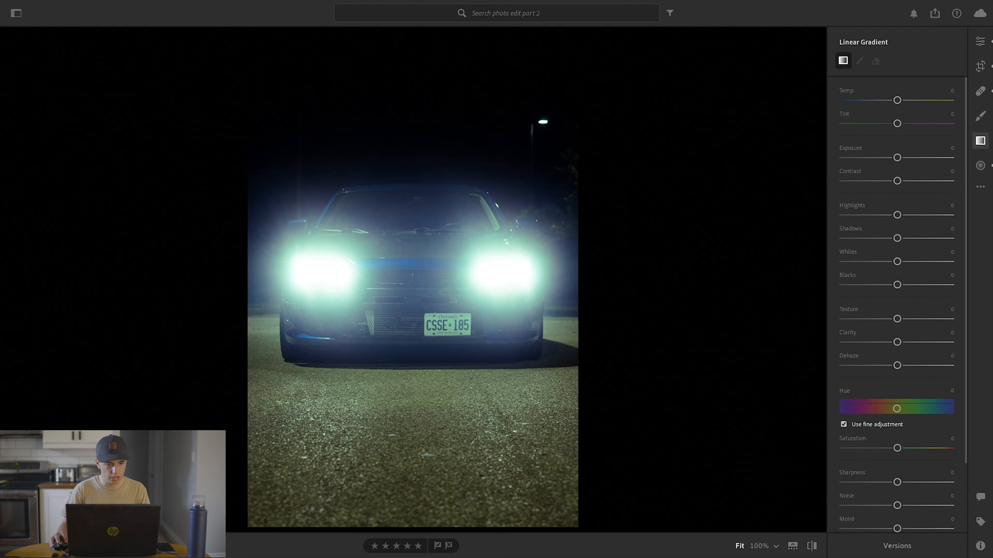
left_click_drag(423, 473, 412, 259)
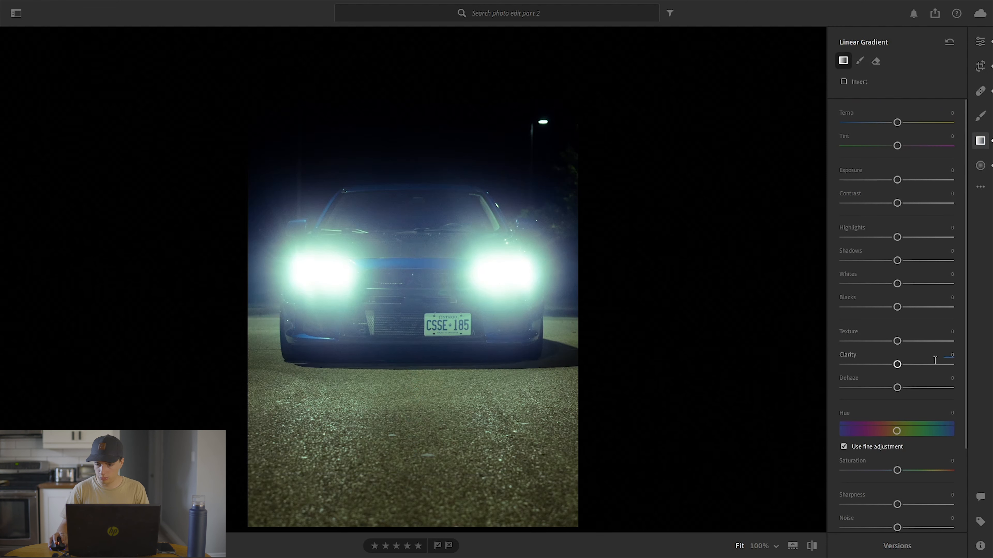
left_click_drag(933, 364, 910, 364)
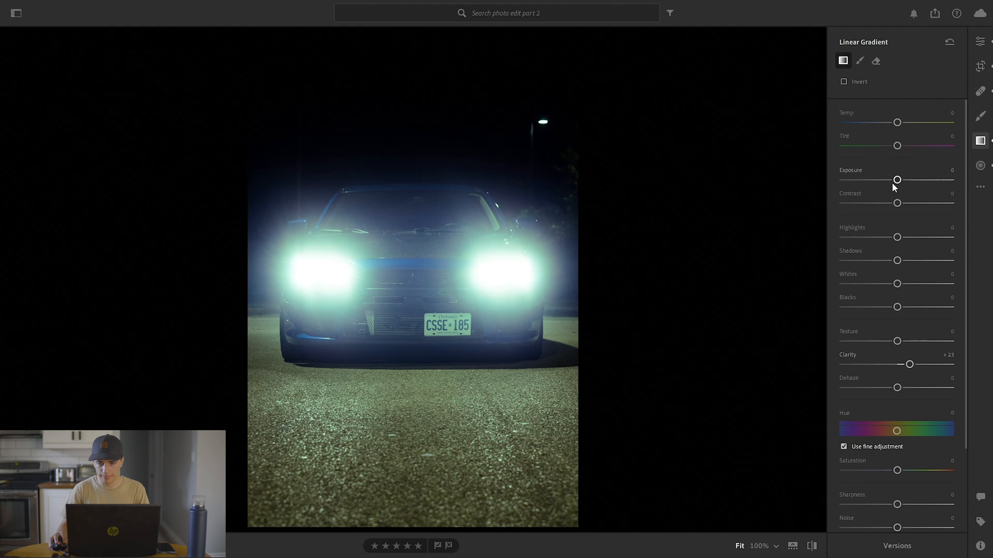
left_click_drag(897, 181, 892, 181)
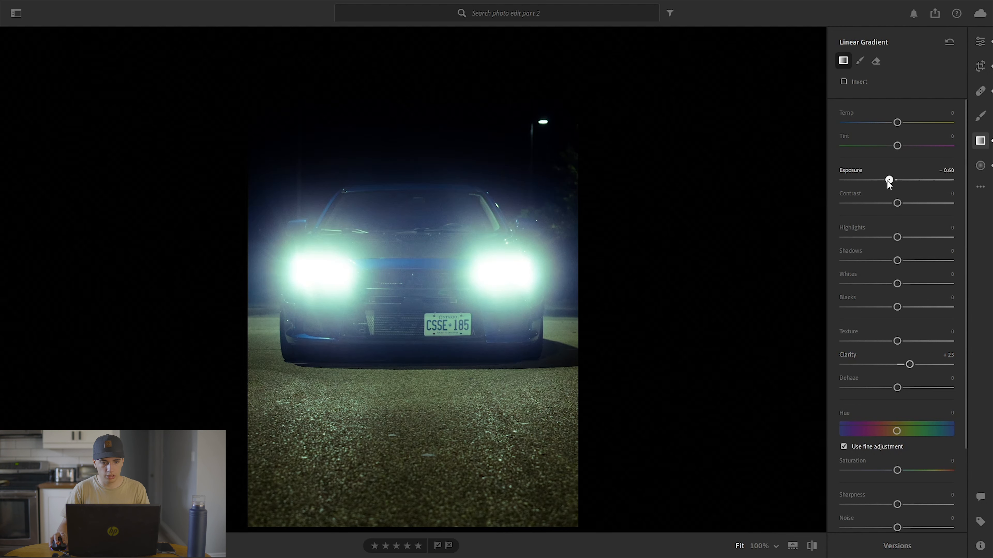
left_click_drag(410, 367, 415, 358)
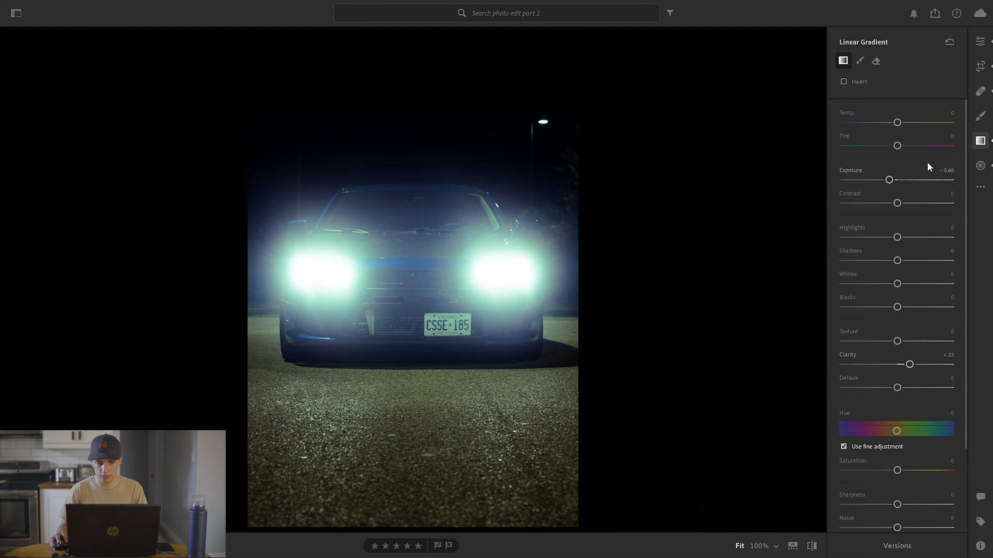
left_click(988, 42)
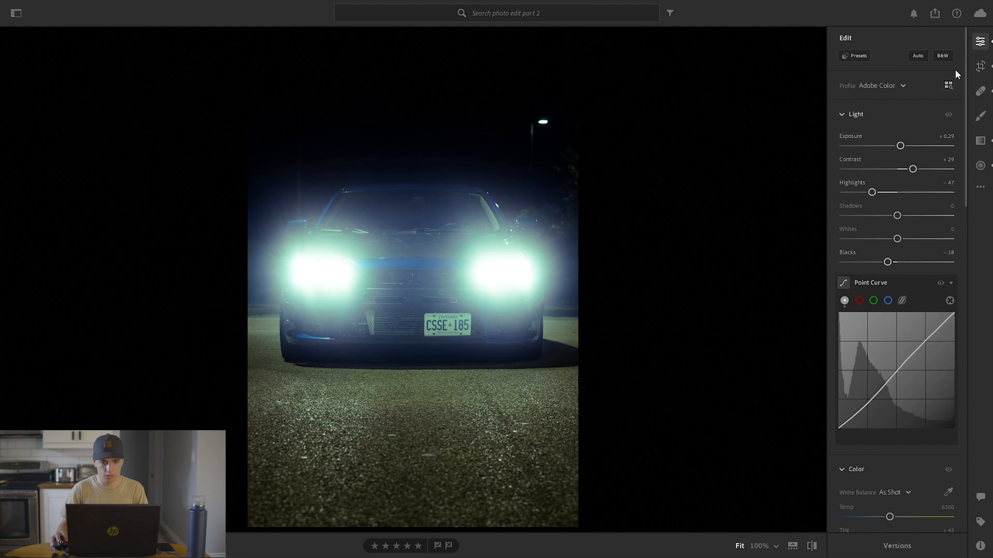
Step: Remove the street lamp and its pole from the night sky using the Healing Brush in Clone mode with size 50 and feather 100
left_click(532, 119)
left_click_drag(533, 142, 456, 178)
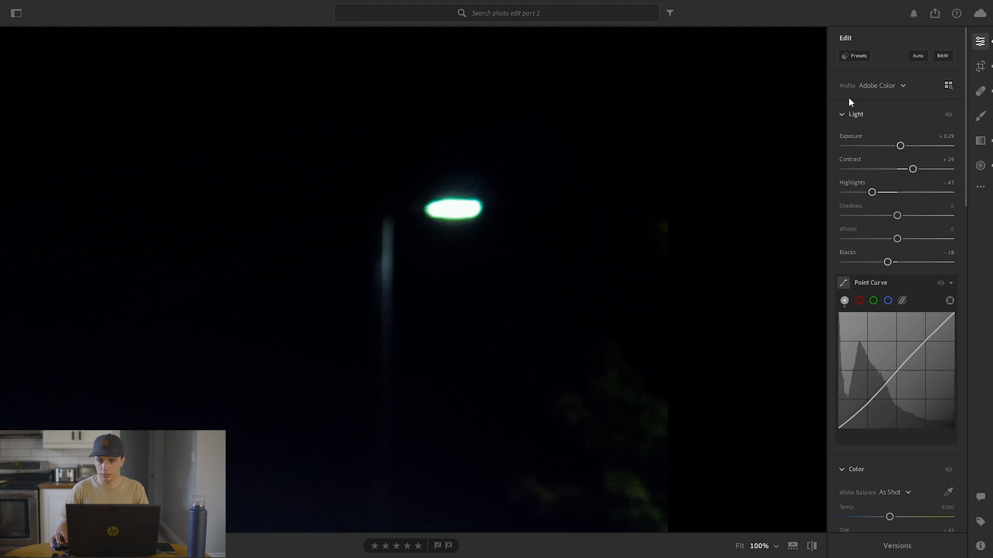
left_click(980, 92)
scroll(374, 260, "up", 4)
scroll(374, 260, "up", 5)
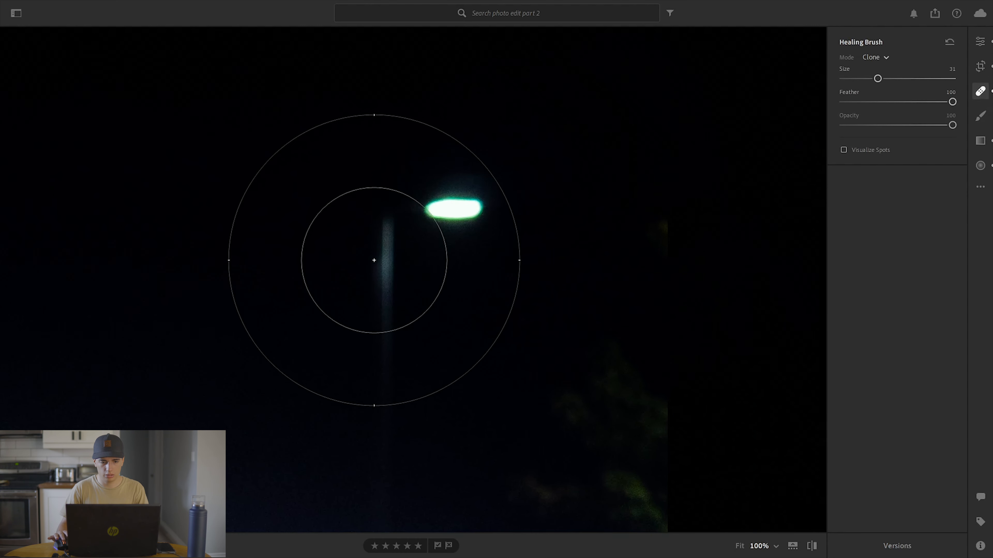
scroll(453, 226, "up", 1)
left_click_drag(901, 78, 902, 79)
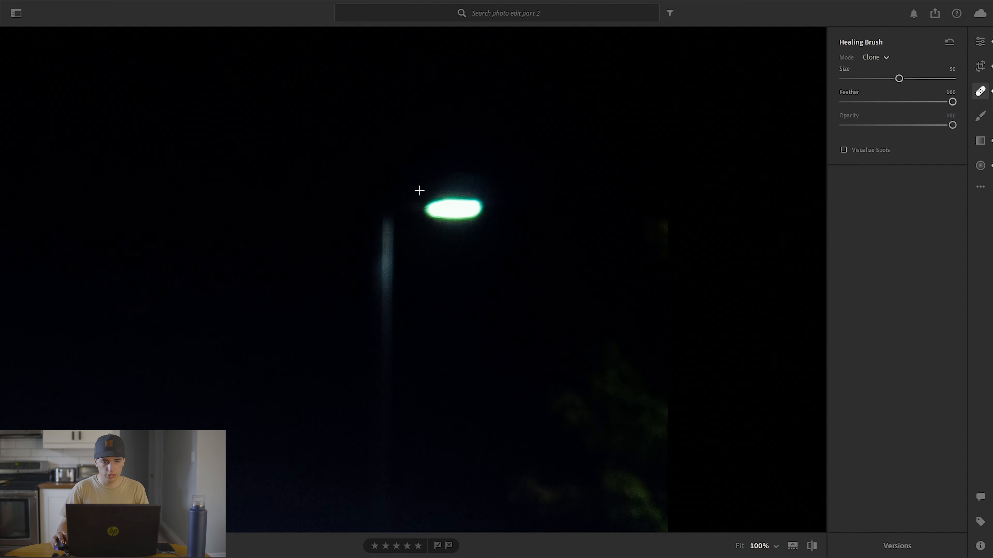
left_click(437, 215)
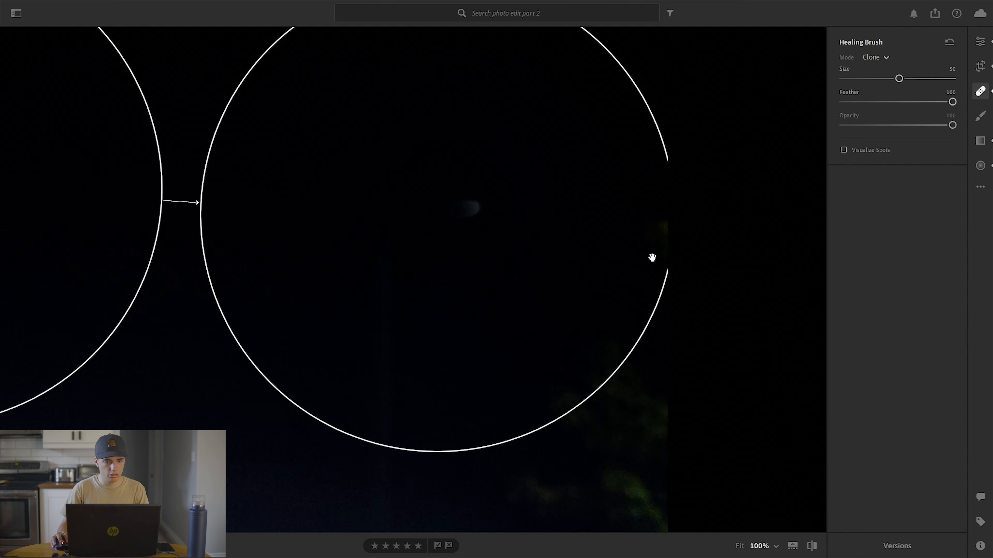
left_click_drag(397, 235, 386, 241)
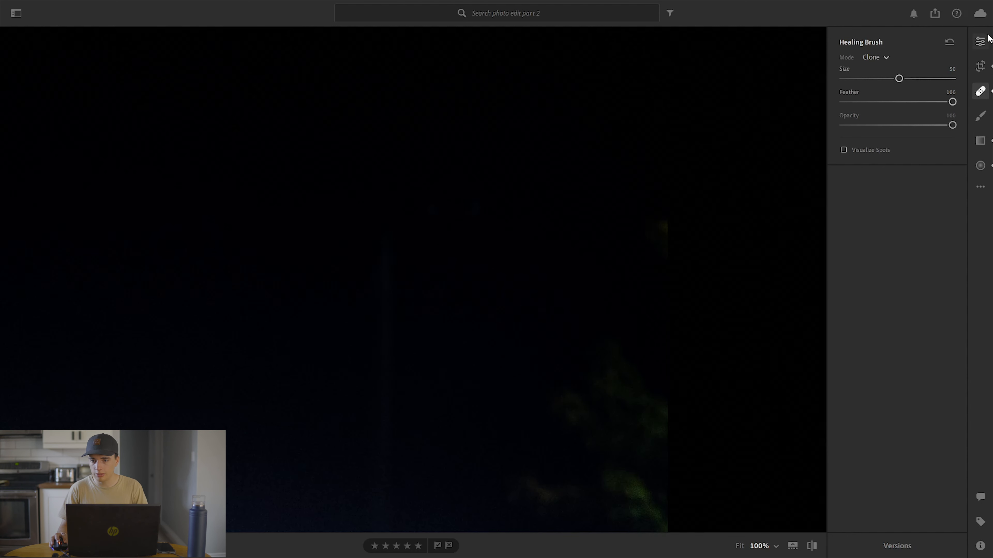
left_click(980, 41)
left_click(656, 206)
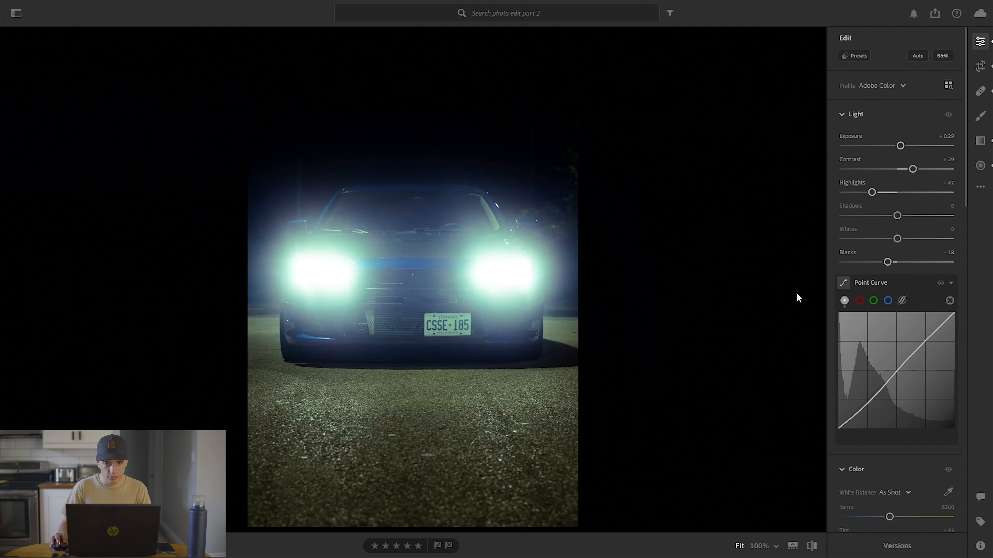